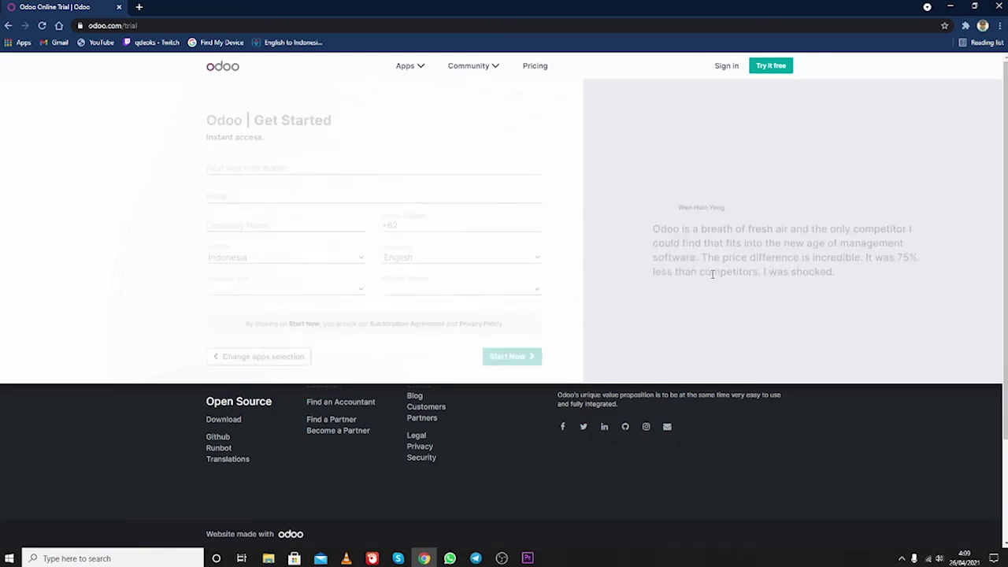
# Fill in the full name and e-mail address in the Odoo trial sign-up form, correcting the suggested e-mail
pyautogui.click(289, 167)
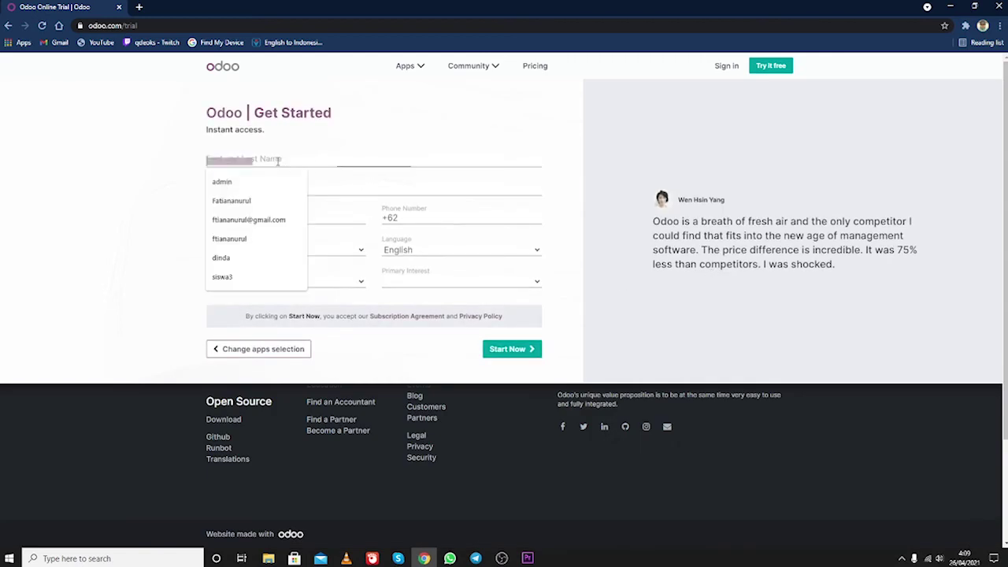
pyautogui.click(246, 202)
pyautogui.click(246, 188)
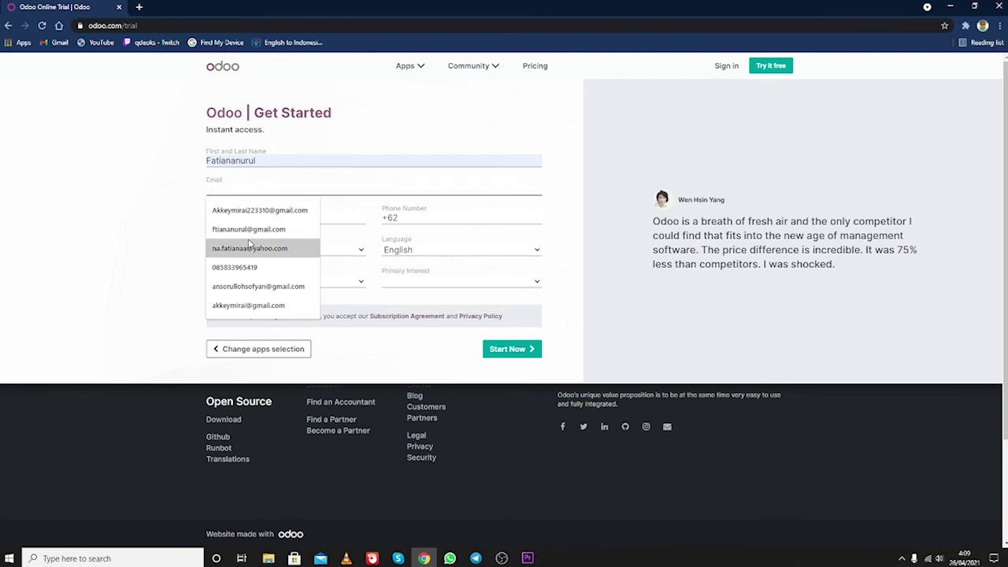
pyautogui.click(254, 229)
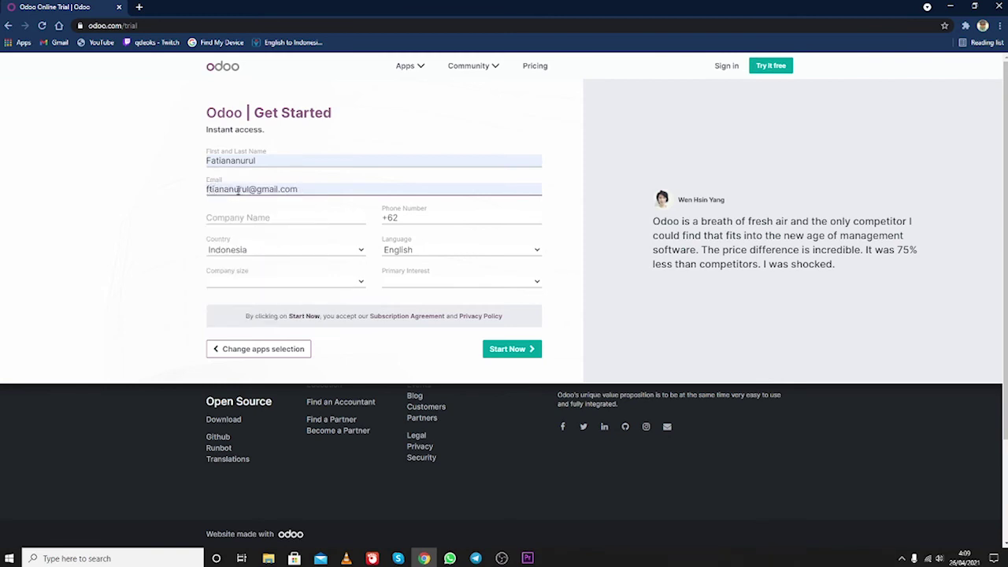
pyautogui.write('a')
# Enter Pabrik Biskuit as the company name and fill in the contact's phone number
pyautogui.click(314, 218)
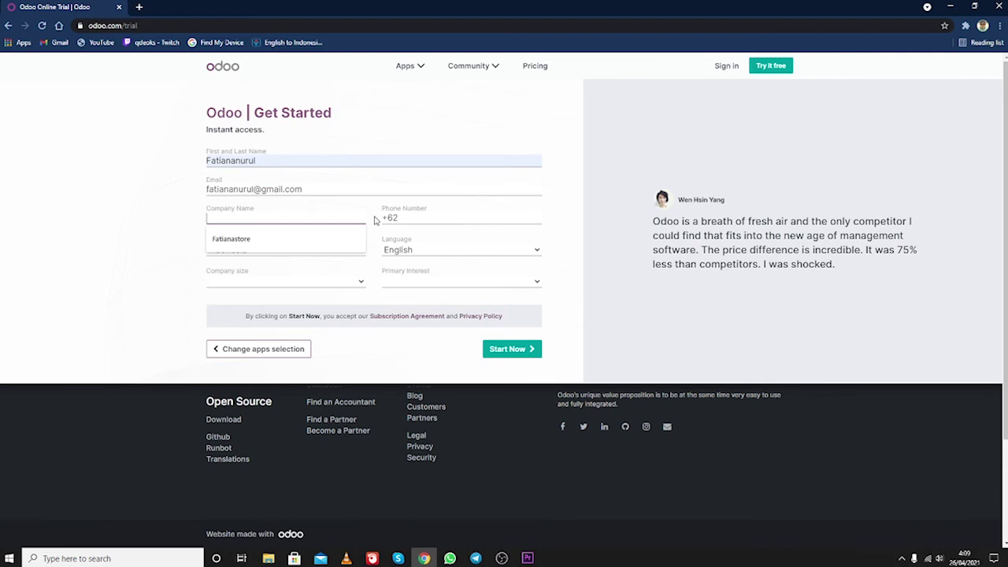
pyautogui.write('Pabrik')
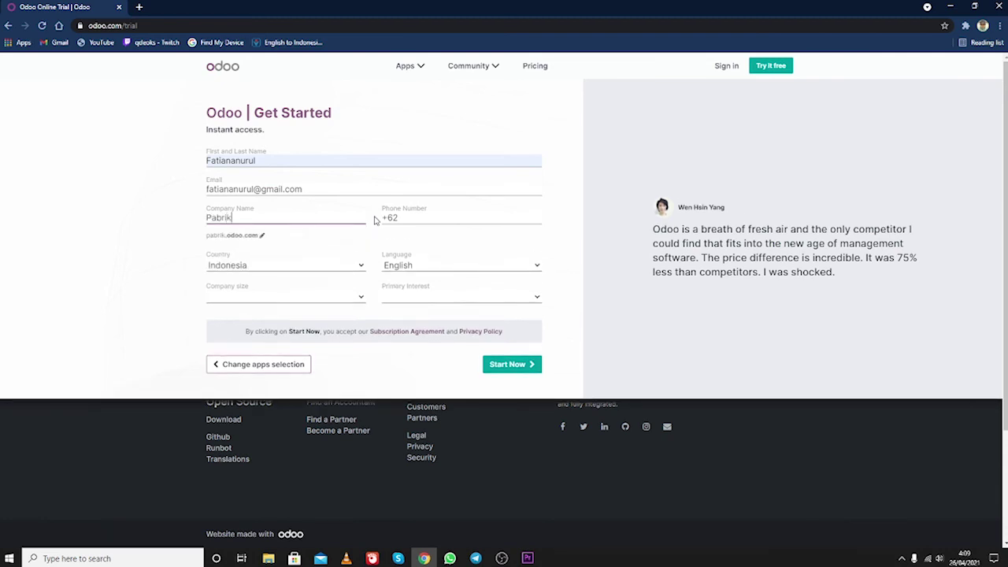
pyautogui.write(' Niskuit')
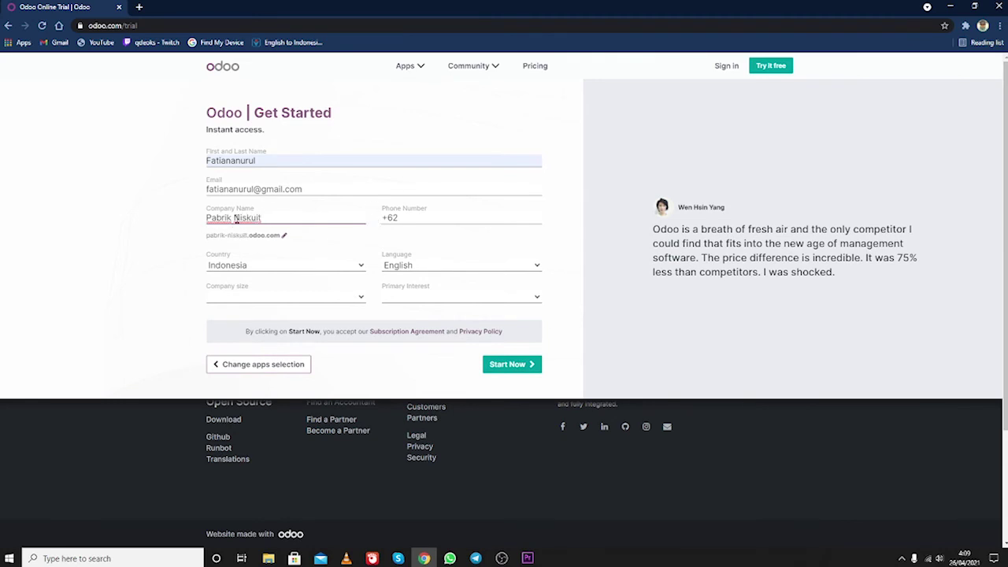
pyautogui.press('BackSpace')
pyautogui.write('B')
pyautogui.click(405, 220)
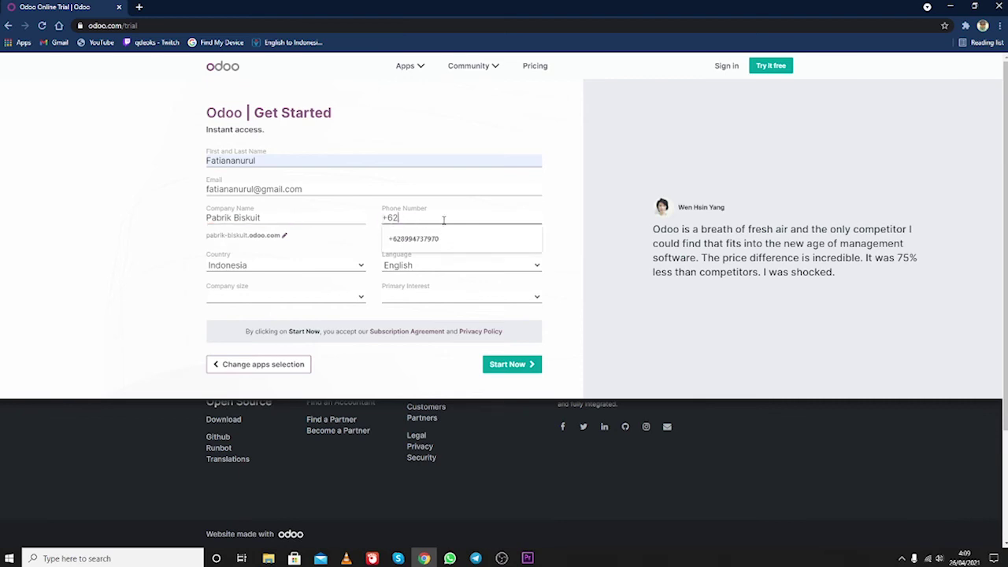
pyautogui.click(450, 239)
# Set the language to Bahasa Indonesia, company size to 5 - 20 employees and primary interest to I am a student, then submit the trial form
pyautogui.click(271, 264)
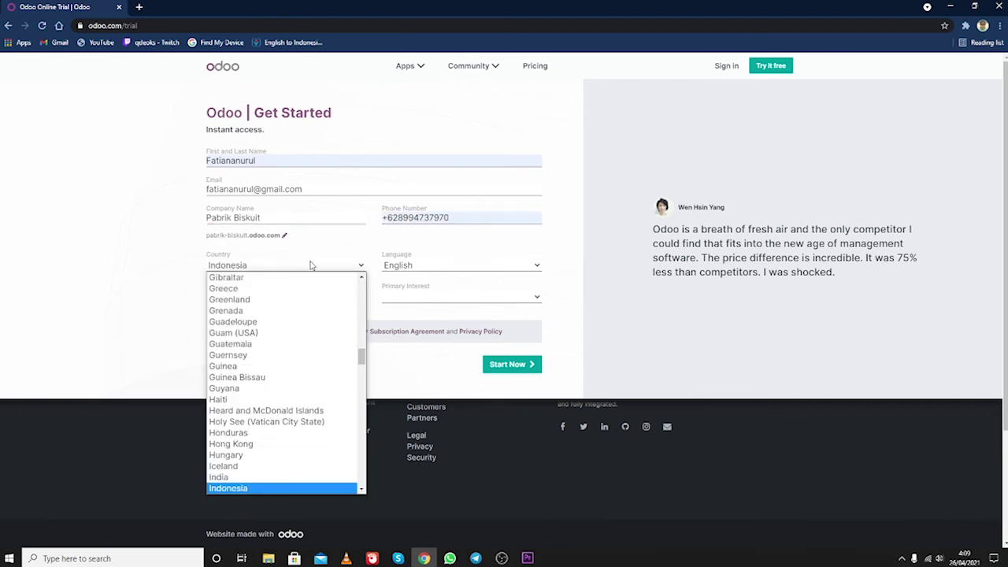
pyautogui.click(299, 264)
pyautogui.click(398, 266)
pyautogui.click(418, 282)
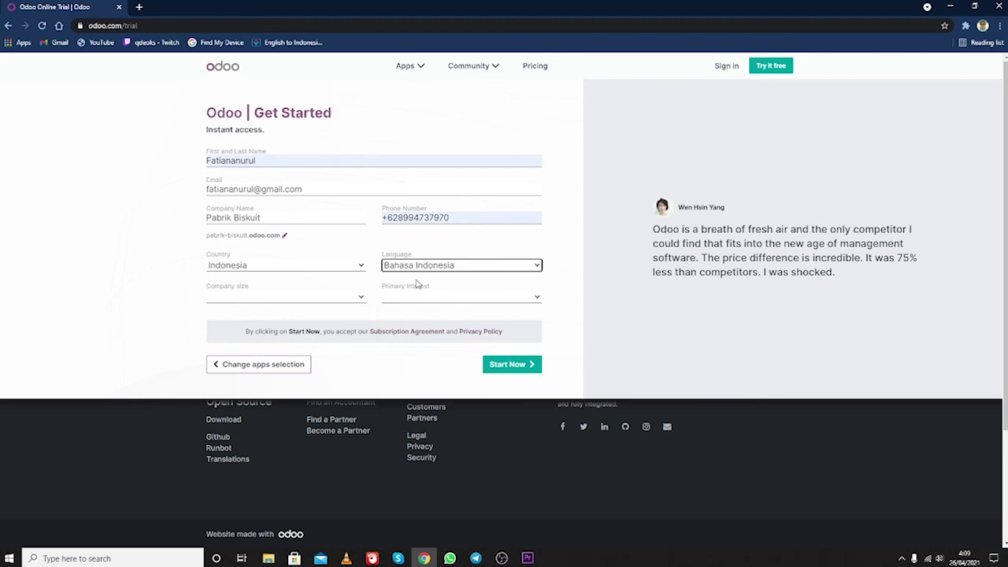
pyautogui.click(296, 296)
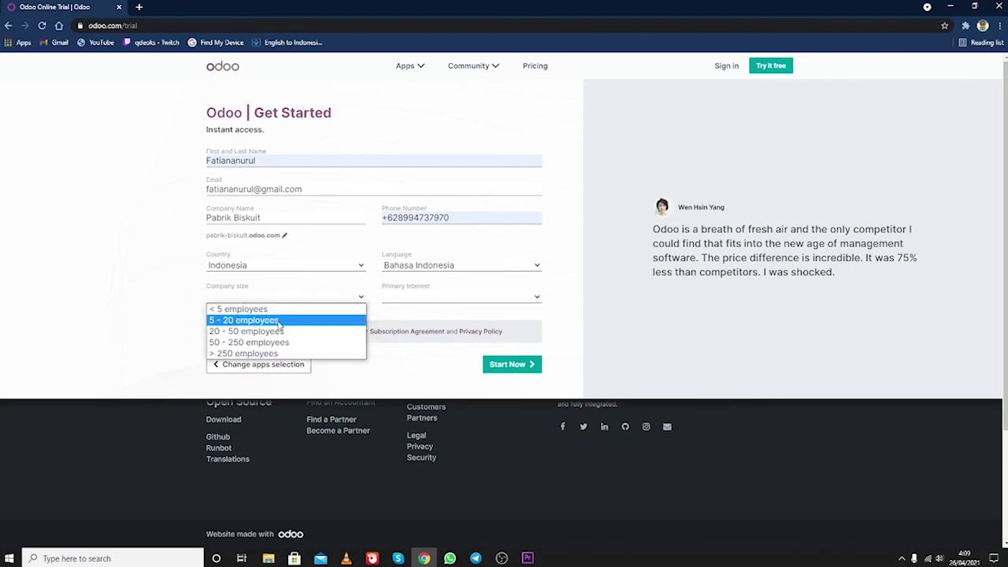
pyautogui.click(279, 320)
pyautogui.click(439, 303)
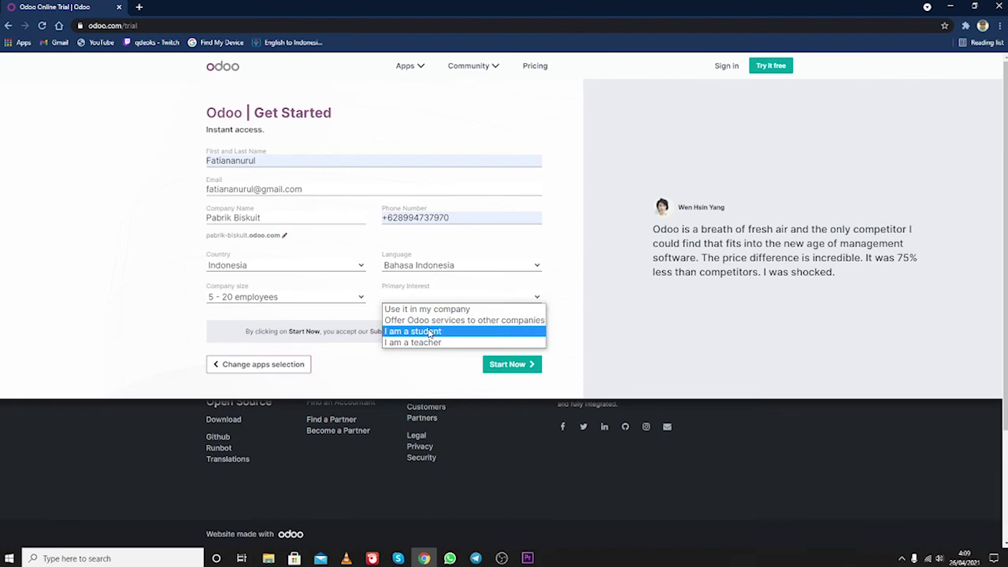
pyautogui.click(429, 332)
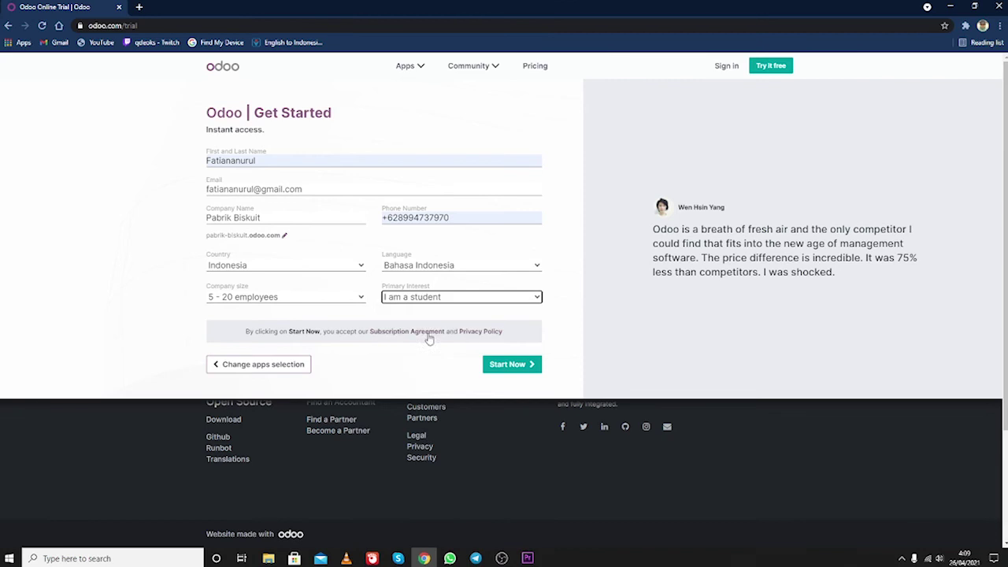
pyautogui.click(513, 364)
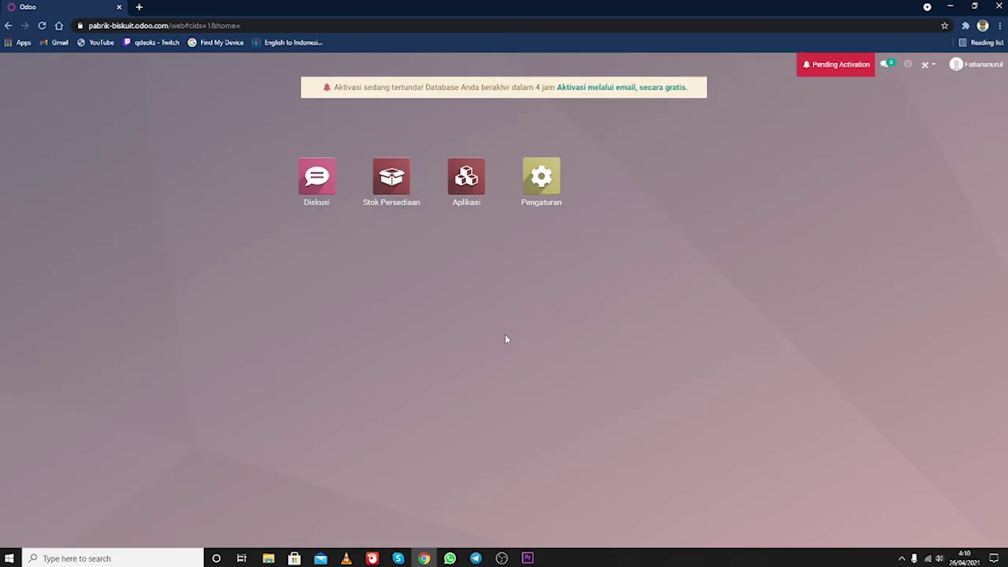
# Resend the database activation e-mail to the registered address and close the activation notice
pyautogui.click(627, 90)
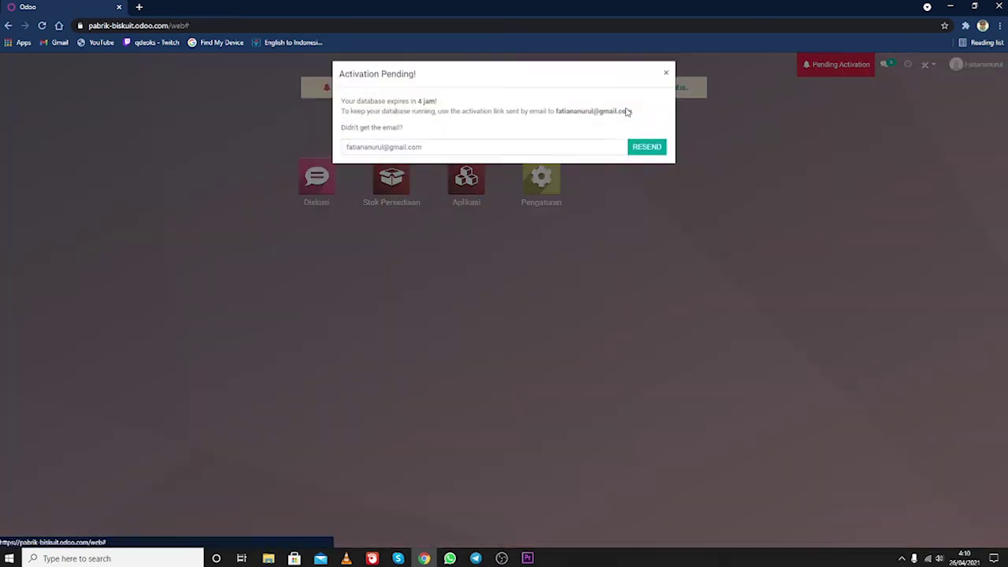
pyautogui.click(654, 152)
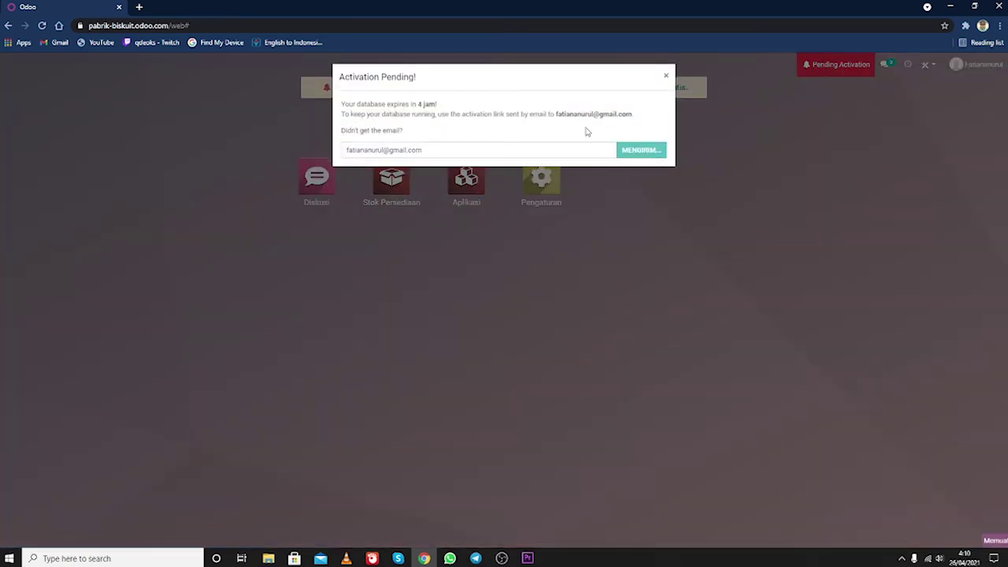
pyautogui.click(668, 77)
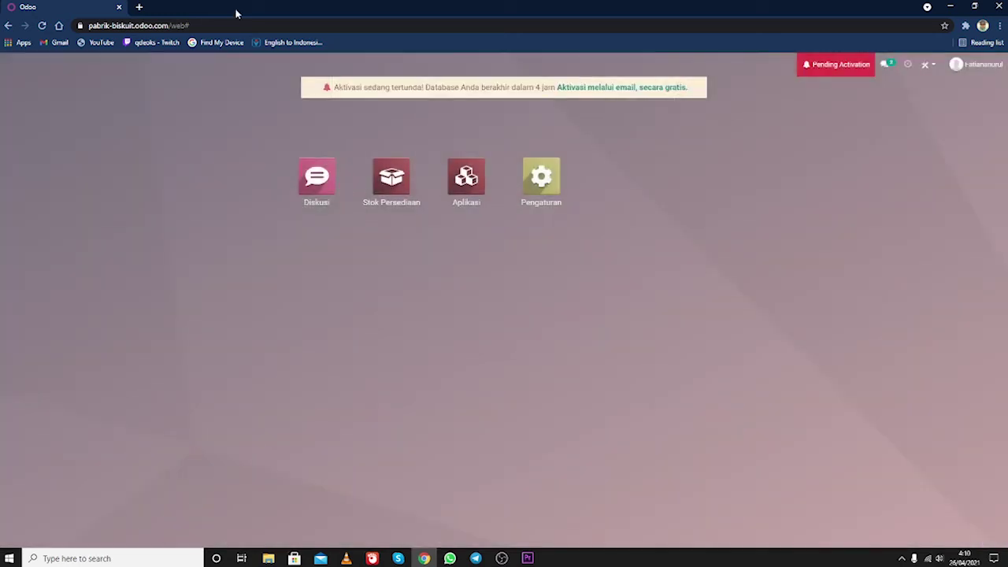
# Switch to Gmail in a new browser tab, open Odoo's pabrik-biskuit.odoo.com activation e-mail and follow its activation link
pyautogui.click(140, 7)
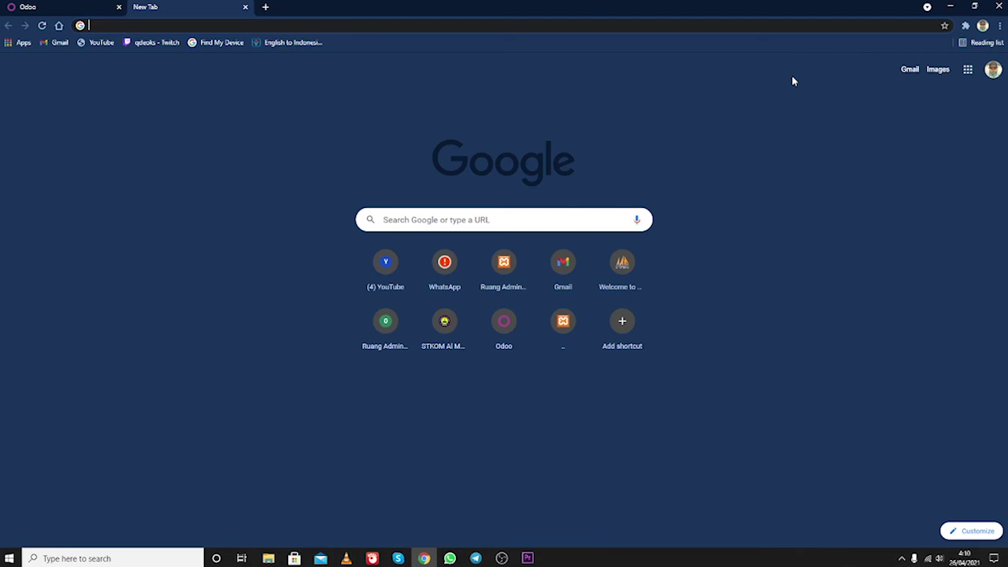
pyautogui.click(925, 74)
pyautogui.click(914, 72)
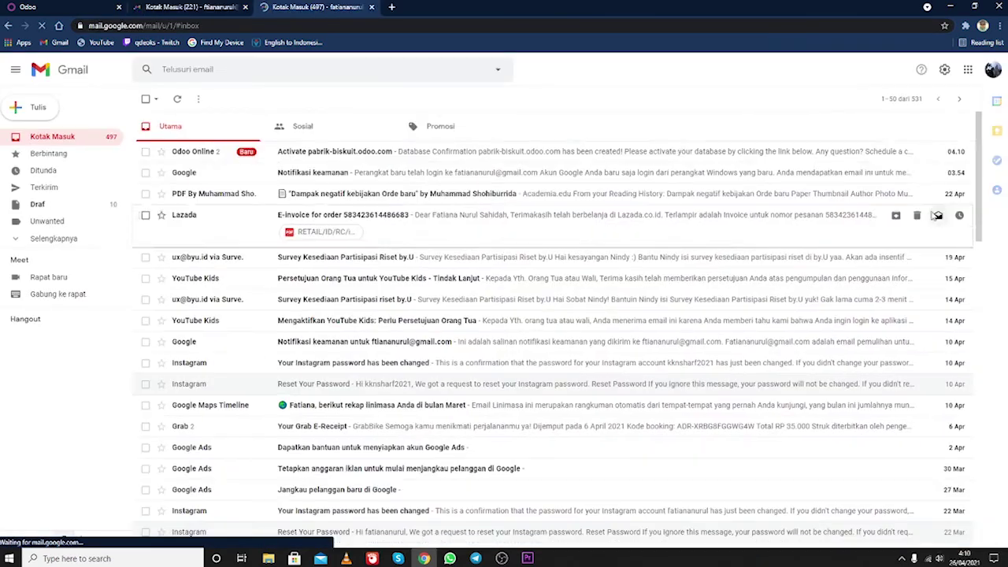
pyautogui.click(360, 153)
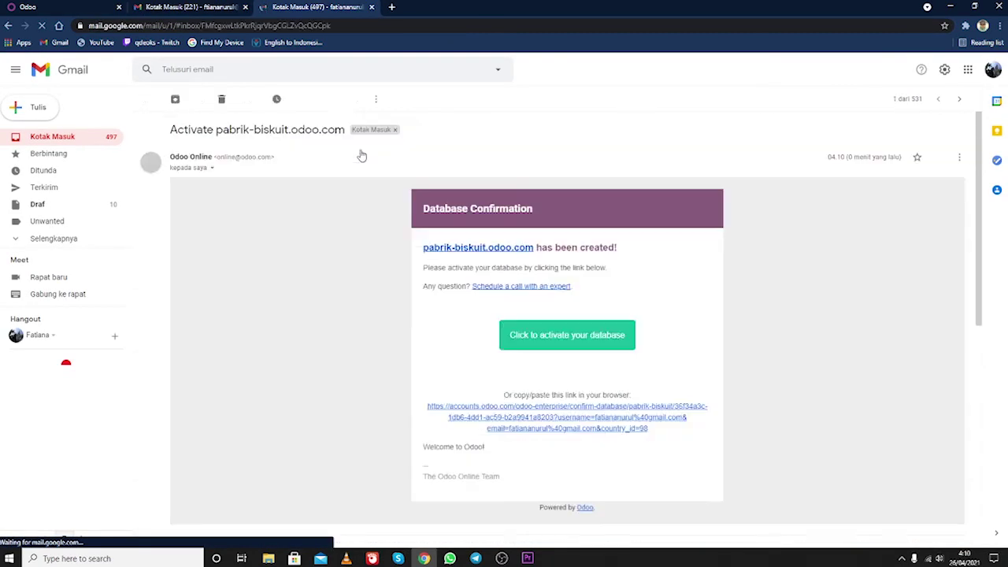
pyautogui.click(532, 338)
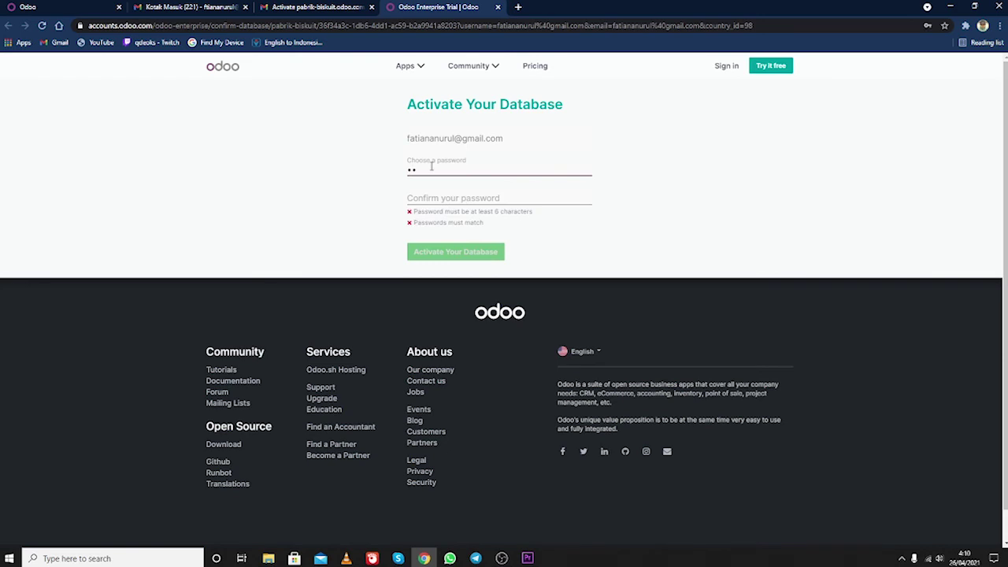
# Enter the account password, re-enter it in the confirmation field and activate the database
pyautogui.write('1')
pyautogui.press('Tab')
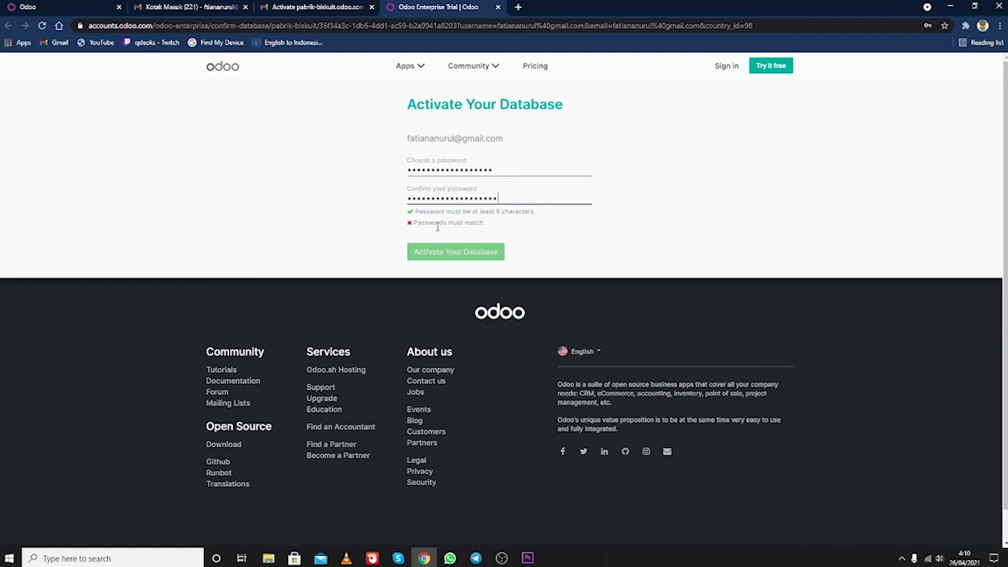
pyautogui.hotkey('ctrl', 'a')
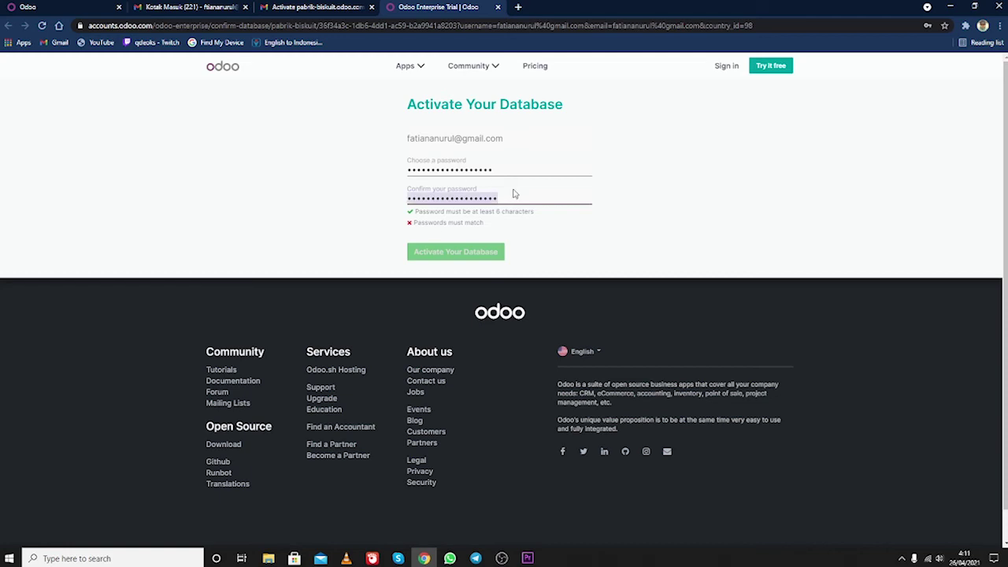
pyautogui.write('••')
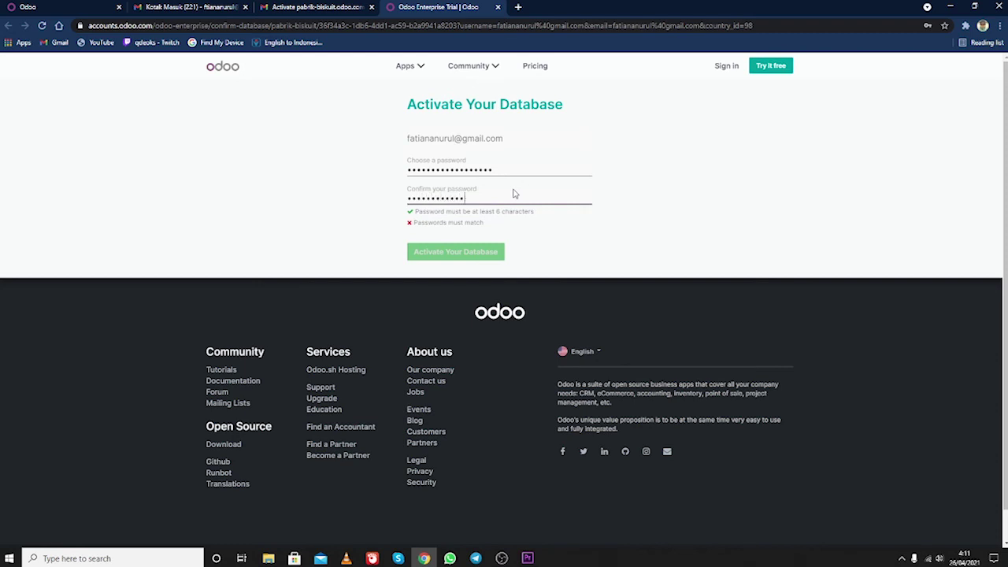
pyautogui.write('•••••')
pyautogui.click(446, 254)
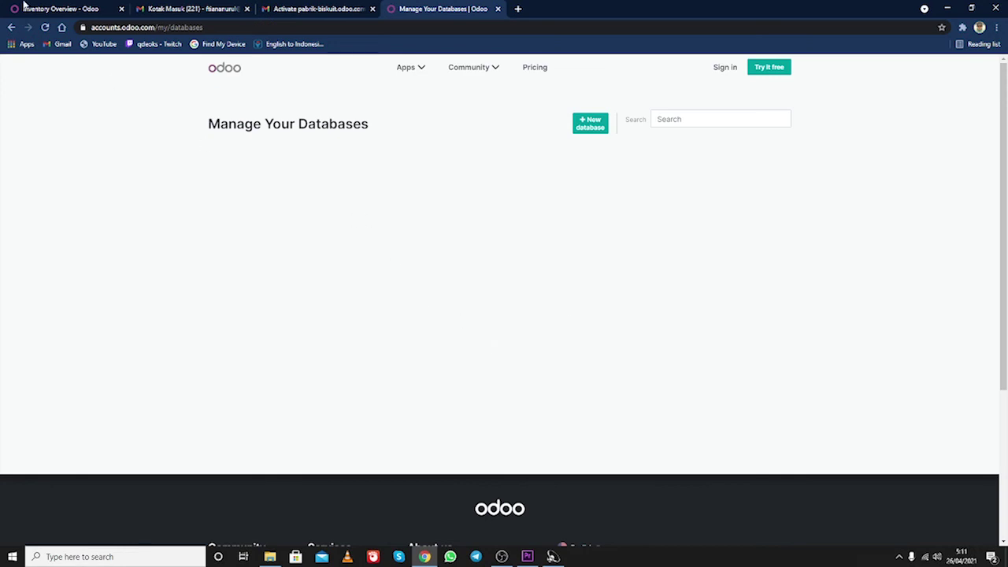
# Return to the pabrik-biskuit database and examine the Penerimaan and Order Pengiriman transfer lists in the Stok Persediaan app
pyautogui.click(85, 9)
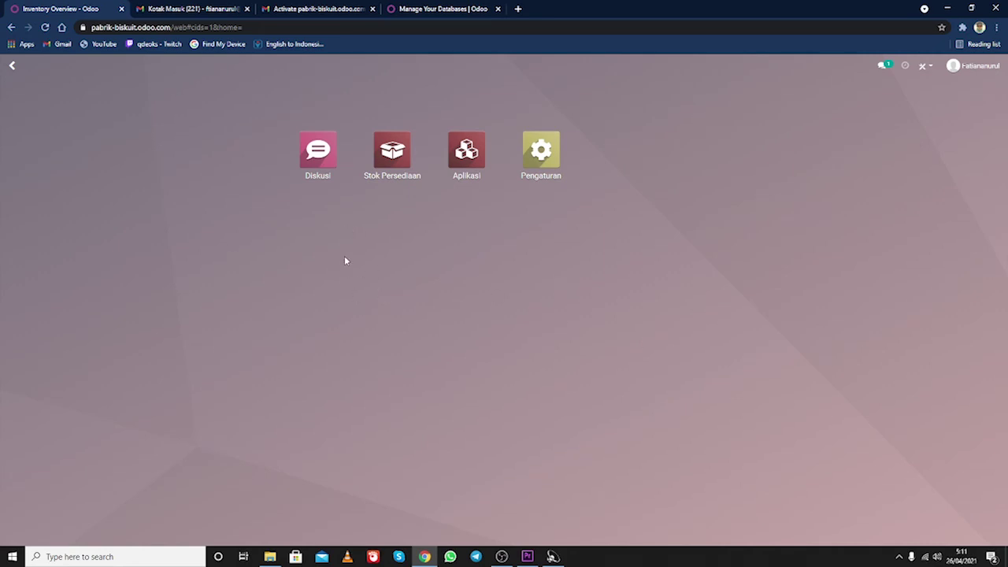
pyautogui.click(399, 162)
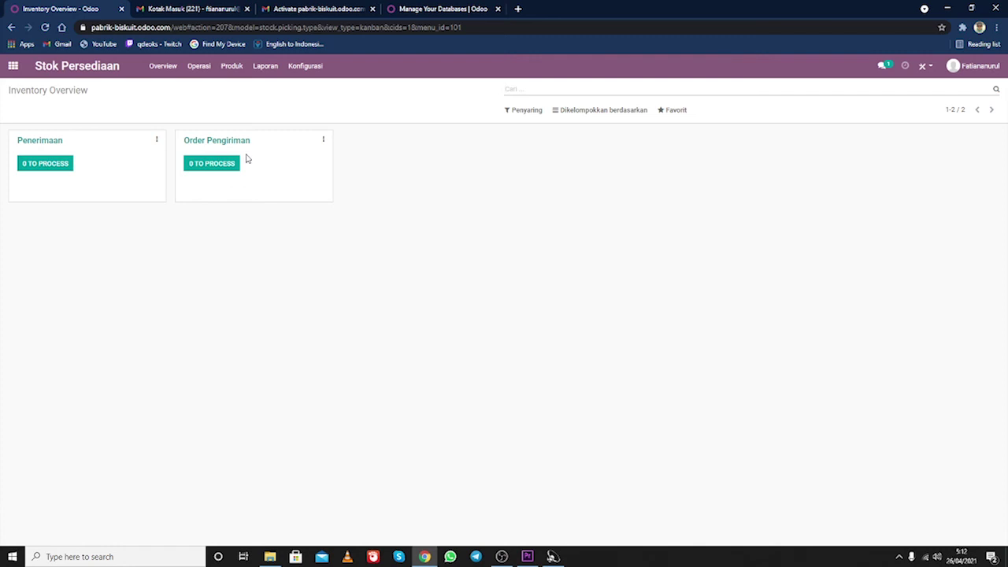
pyautogui.click(49, 146)
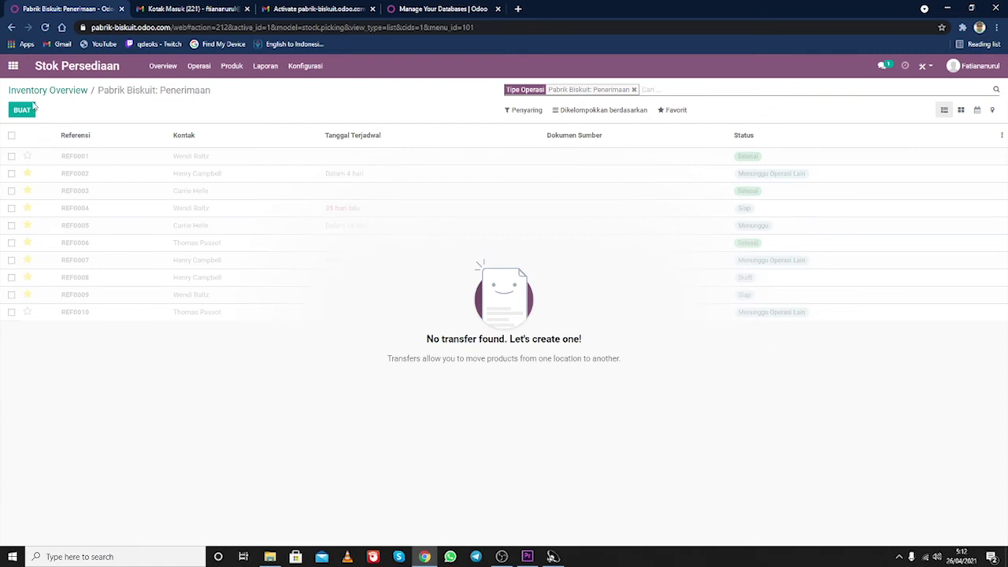
pyautogui.click(47, 66)
pyautogui.click(191, 147)
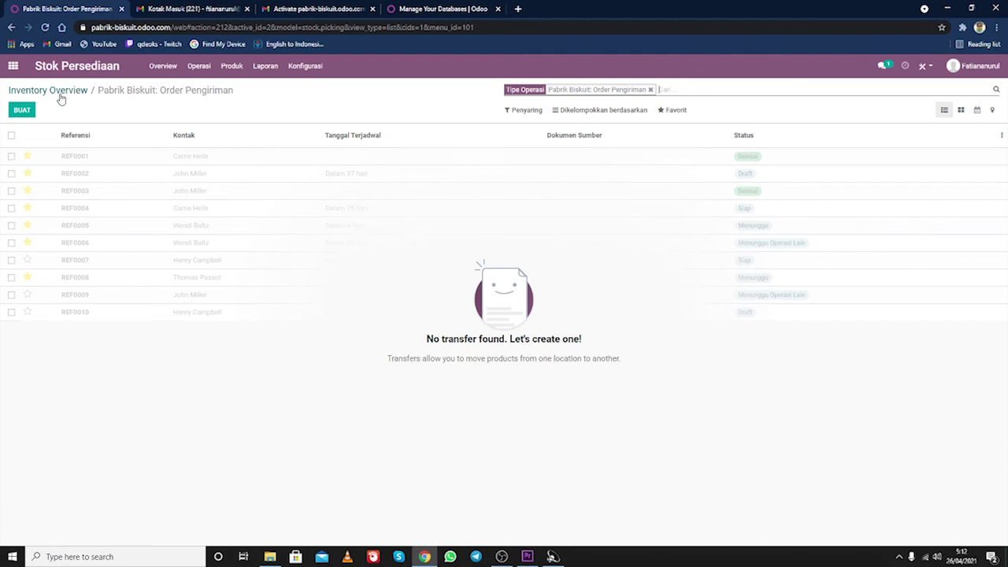
pyautogui.click(49, 71)
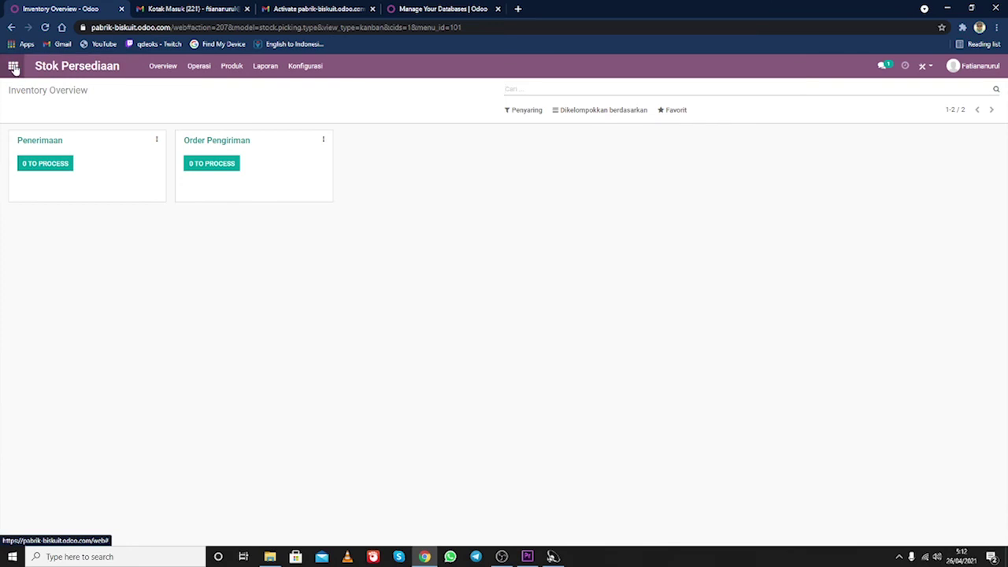
pyautogui.click(13, 68)
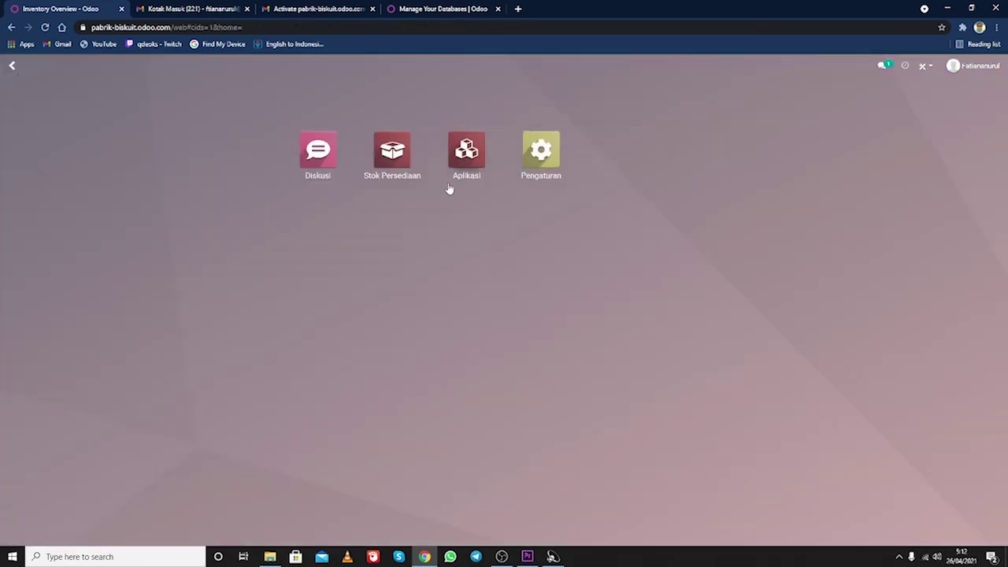
pyautogui.click(398, 167)
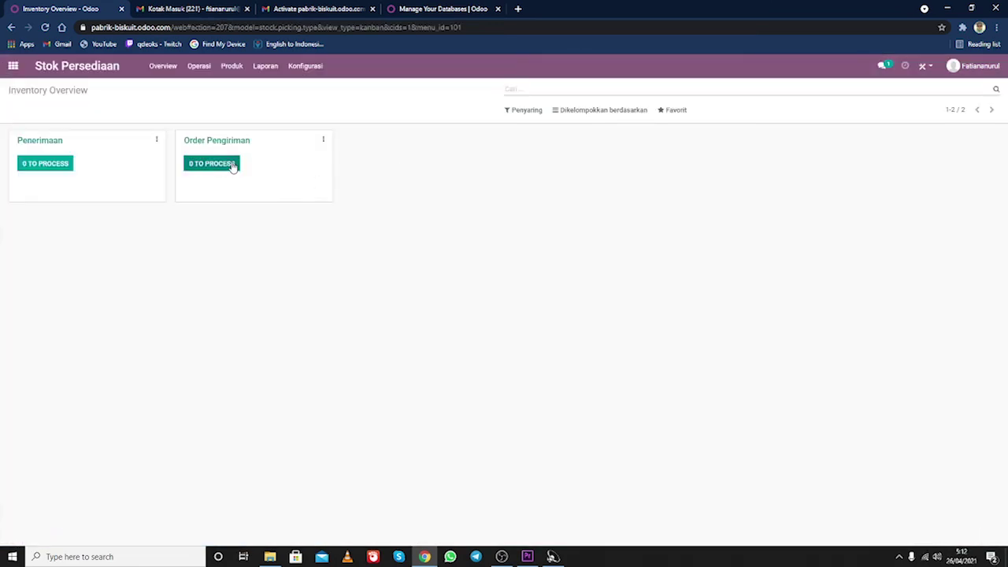
pyautogui.click(116, 71)
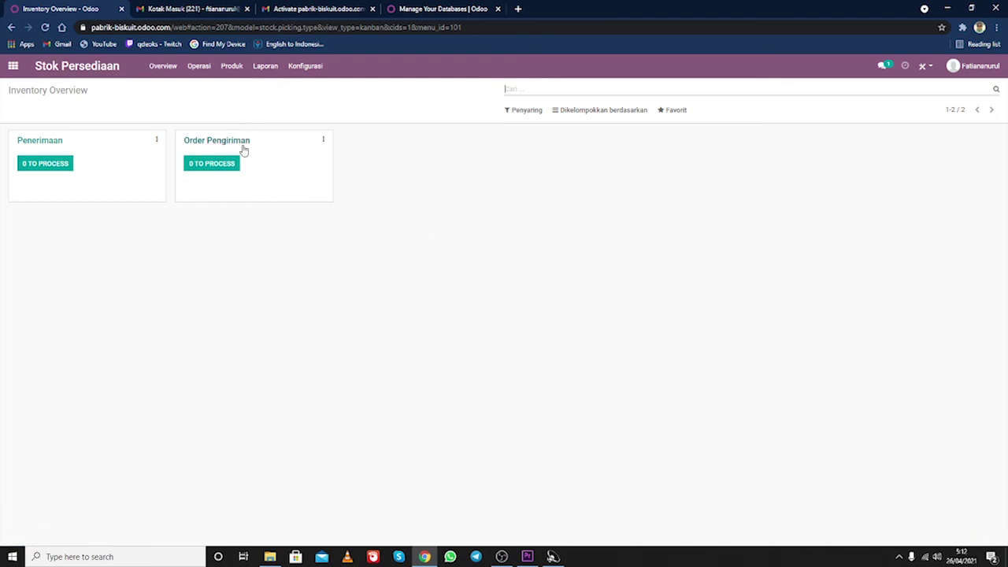
# Install the Penjualan app together with Penagihan, plus the Pembelian app, from the Aplikasi catalogue
pyautogui.click(13, 65)
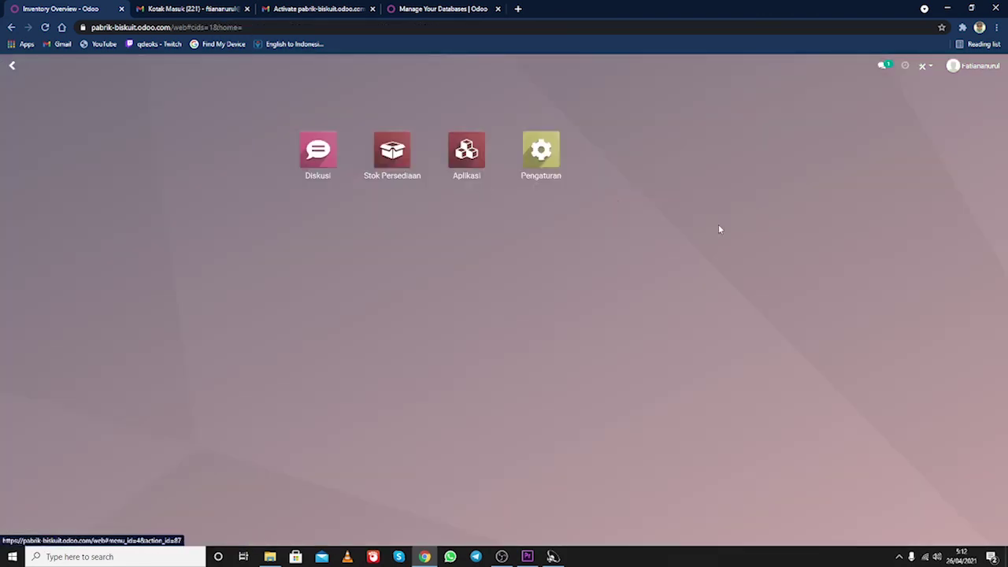
pyautogui.click(466, 154)
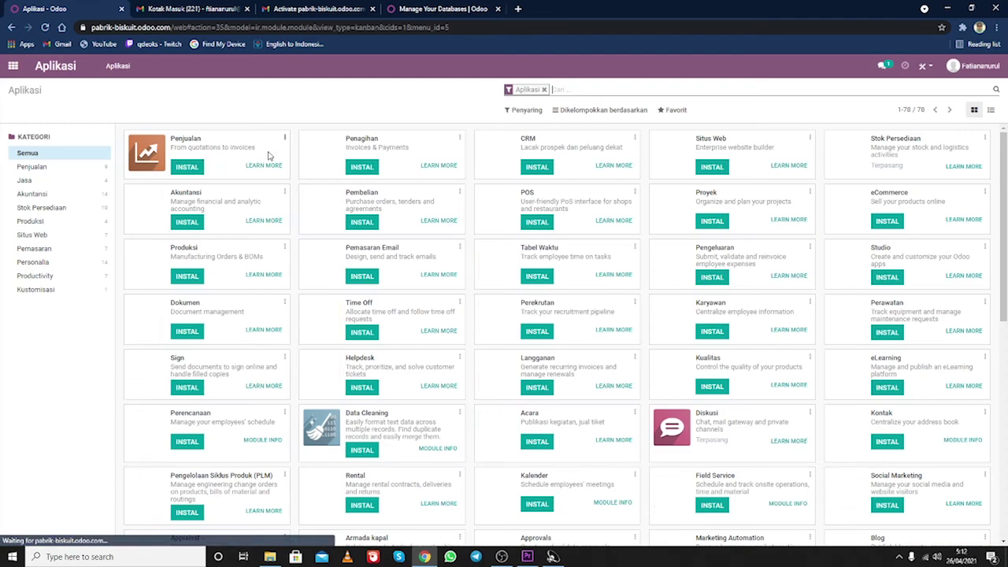
pyautogui.click(181, 167)
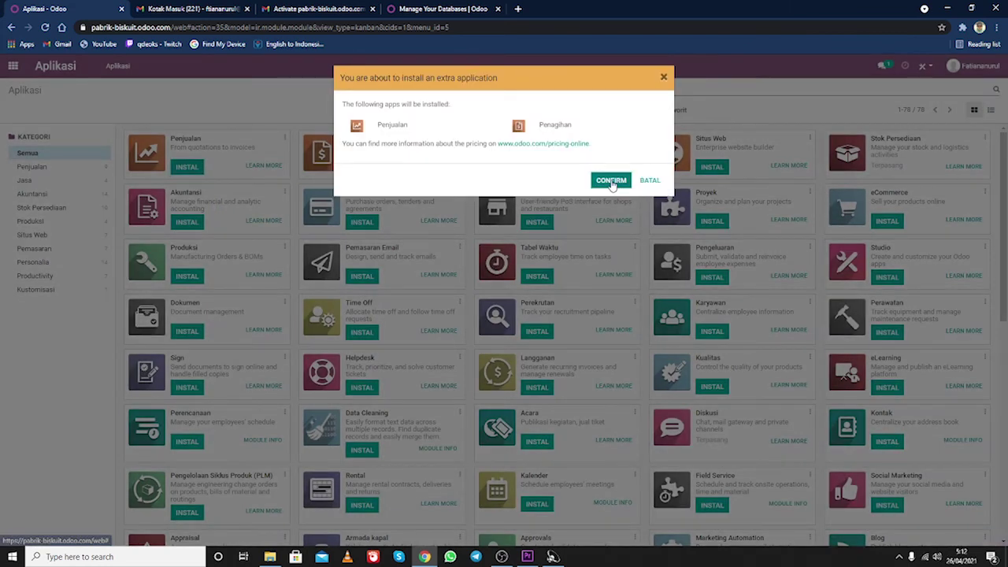
pyautogui.click(612, 181)
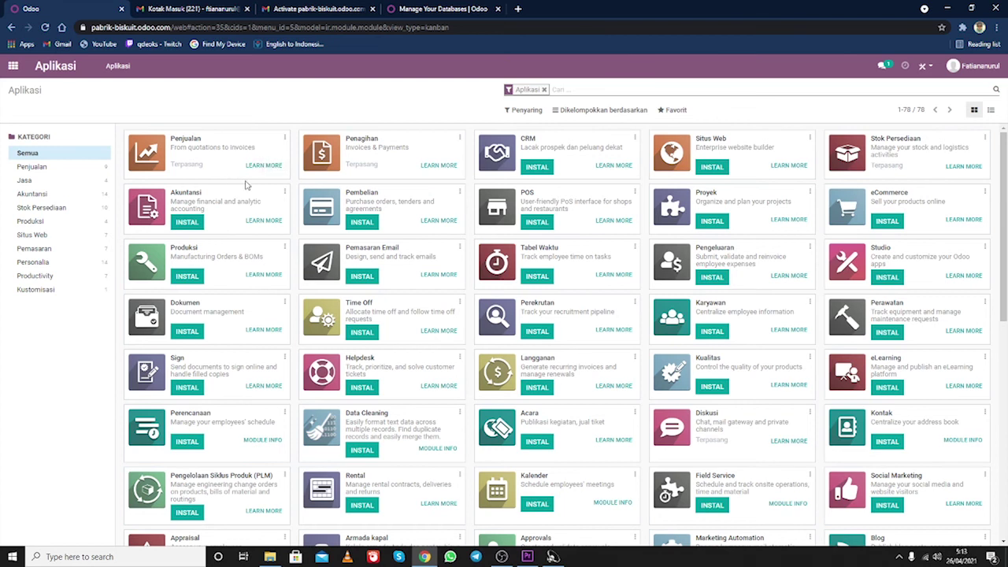
pyautogui.click(355, 226)
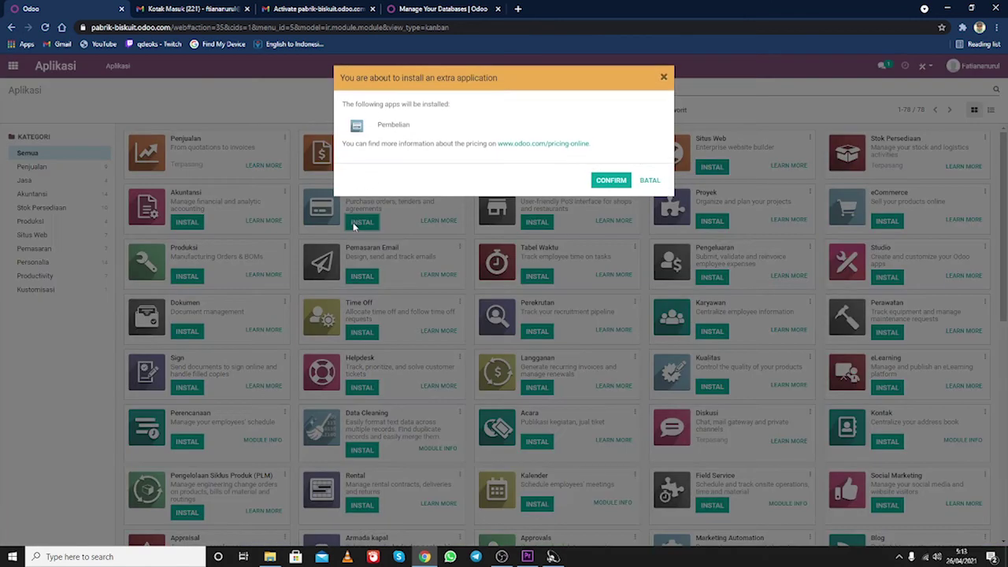
pyautogui.click(608, 181)
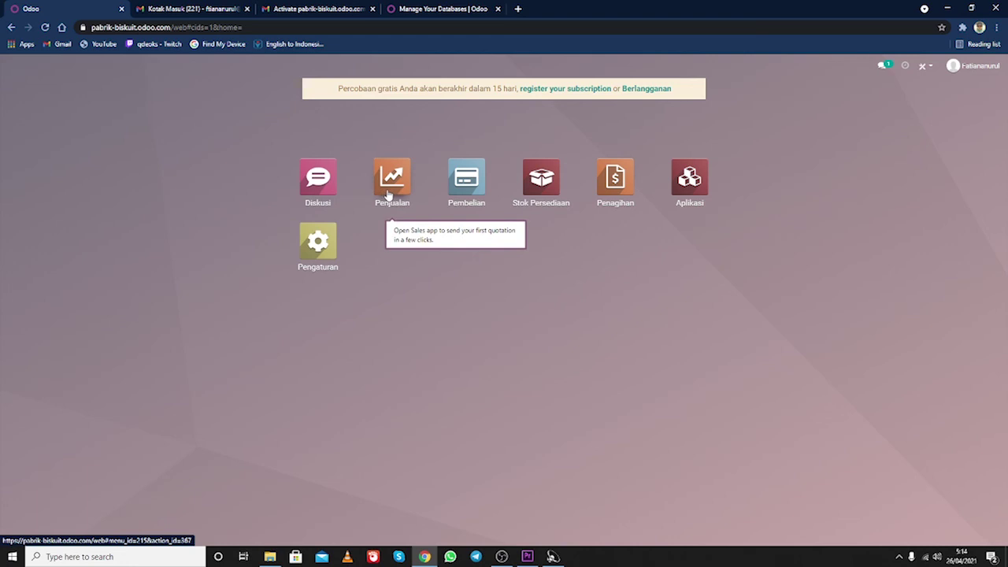
# Examine the start pages of the Penjualan, Pembelian and Penagihan apps and return to the app overview
pyautogui.click(389, 196)
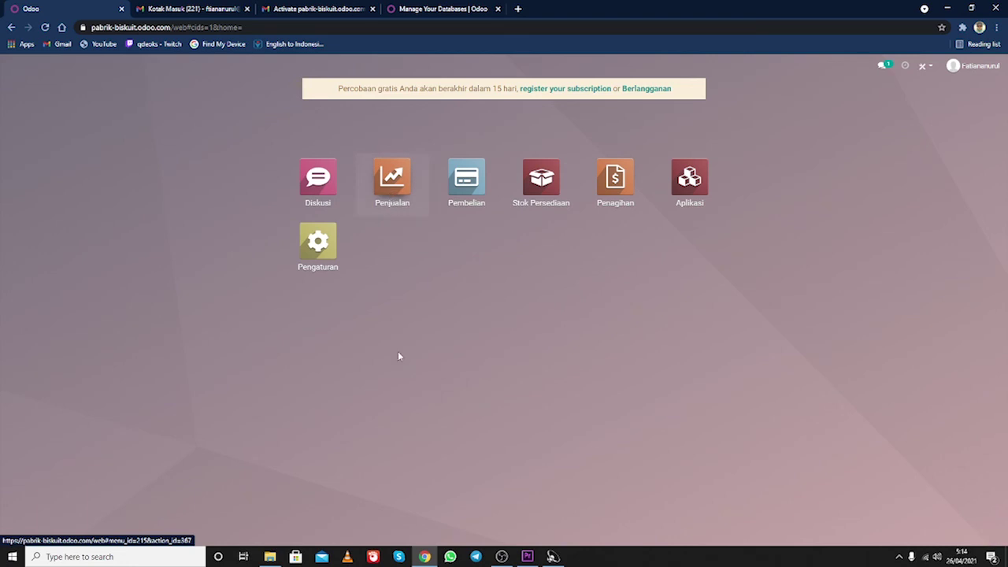
pyautogui.click(399, 197)
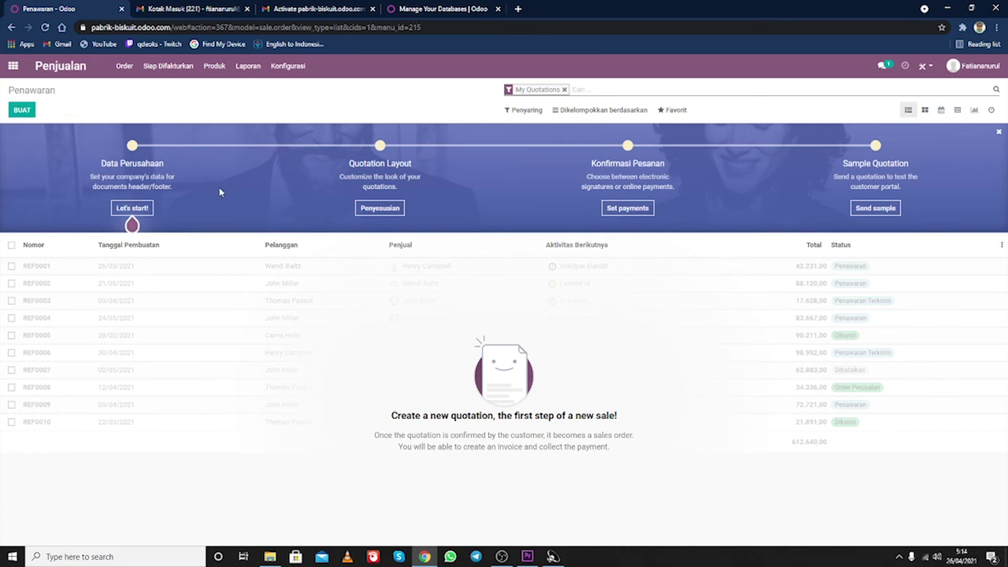
pyautogui.click(9, 67)
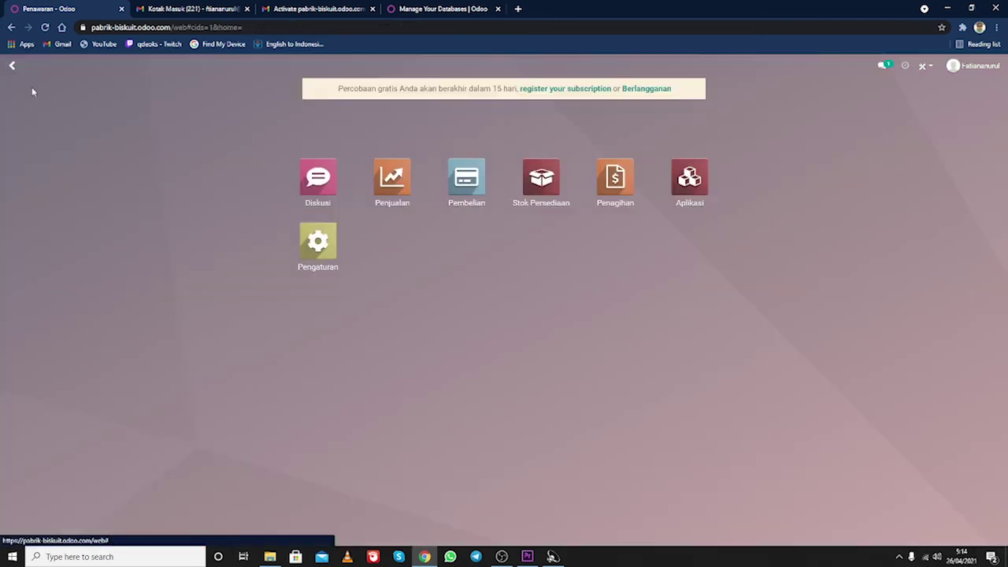
pyautogui.click(461, 184)
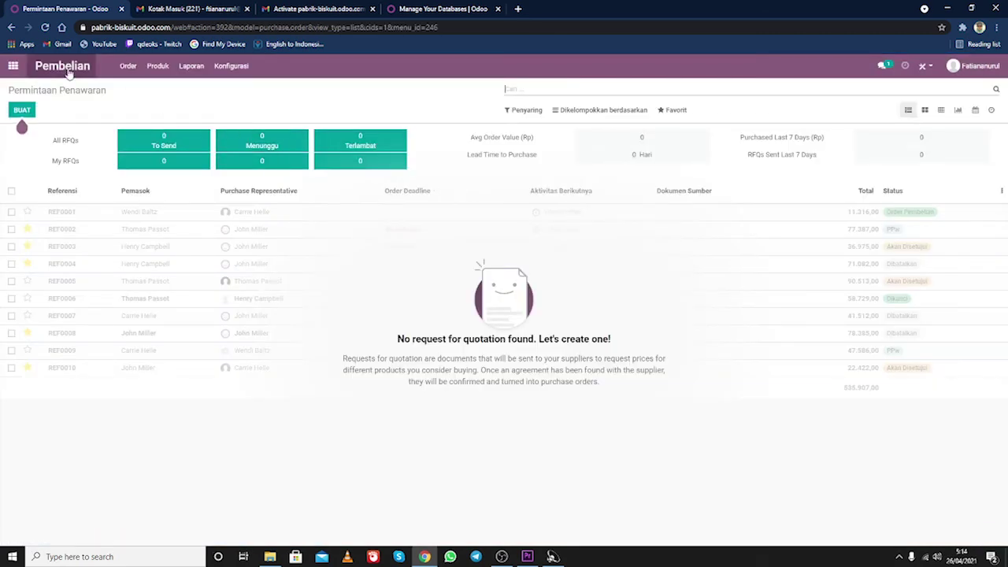
pyautogui.click(12, 67)
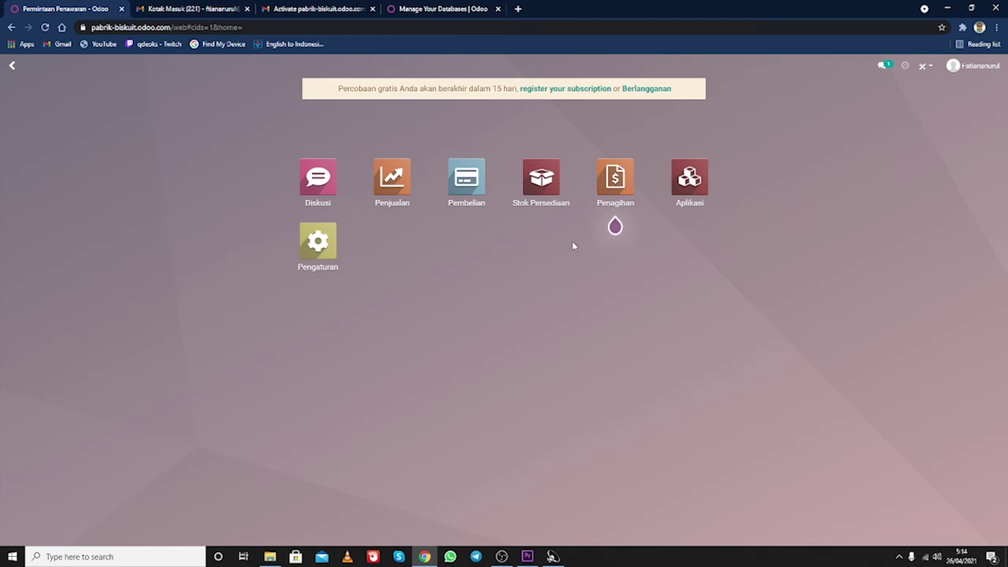
pyautogui.click(596, 195)
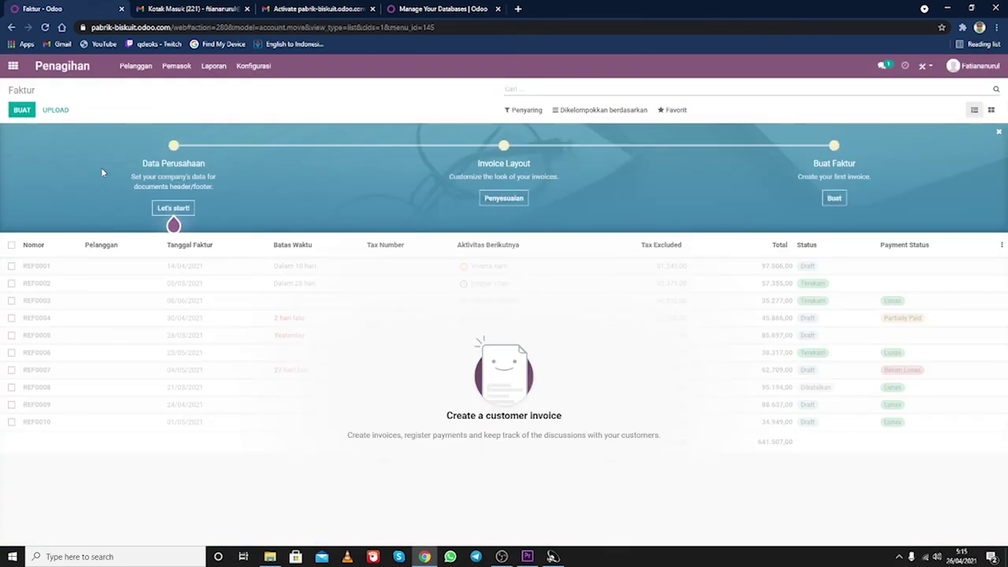
pyautogui.click(13, 66)
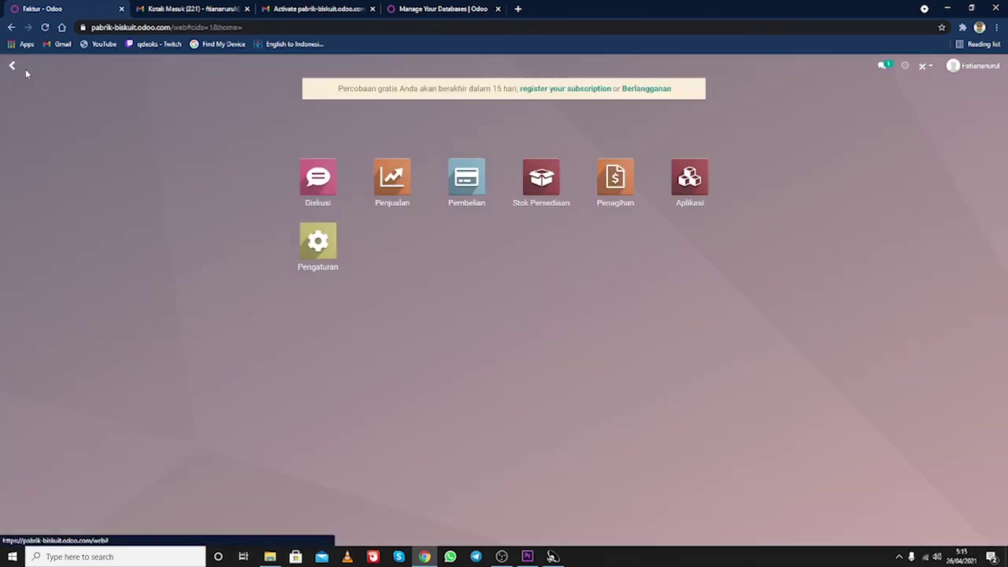
# Open the product list in the Stok Persediaan app and start a new product record
pyautogui.click(528, 195)
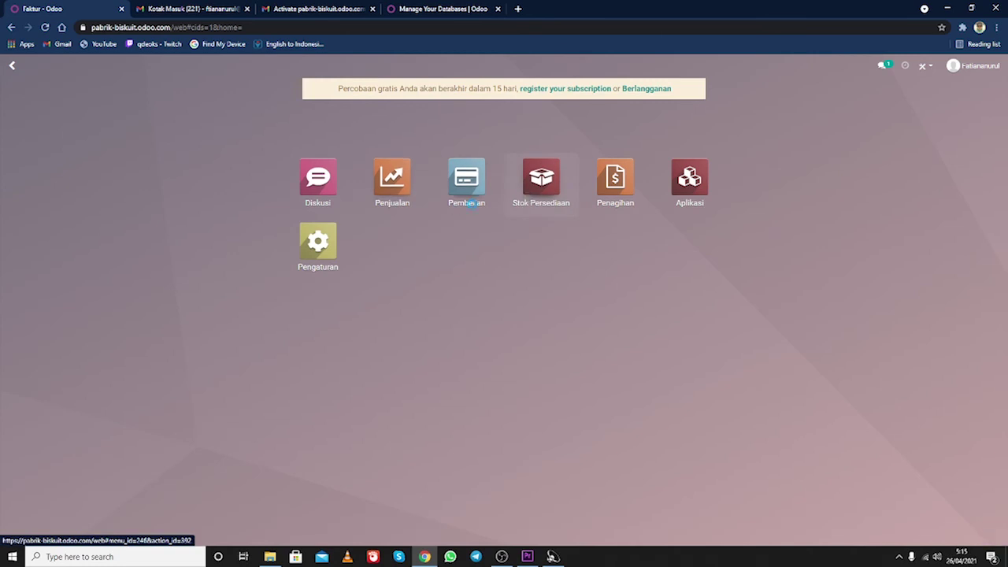
pyautogui.click(451, 200)
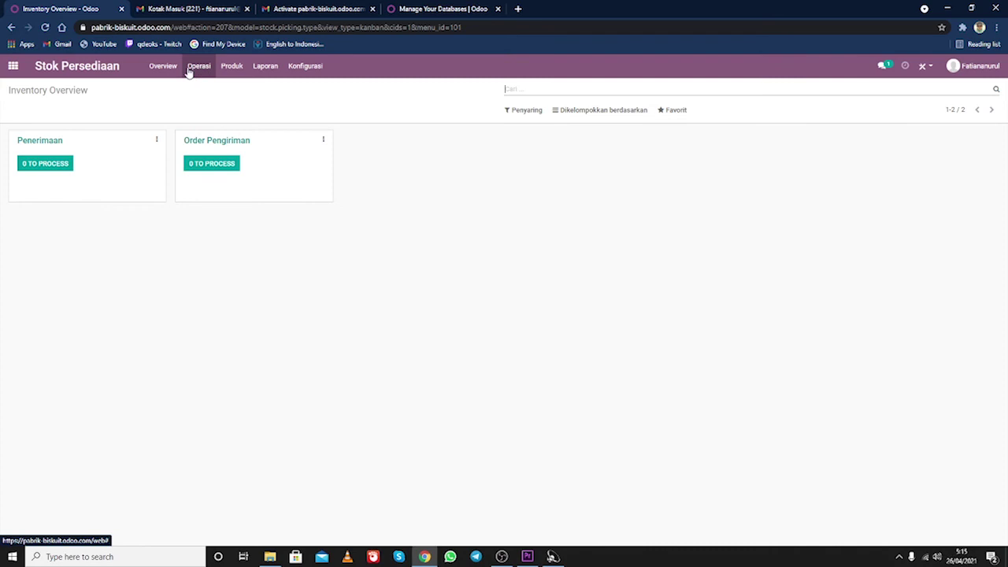
pyautogui.click(225, 69)
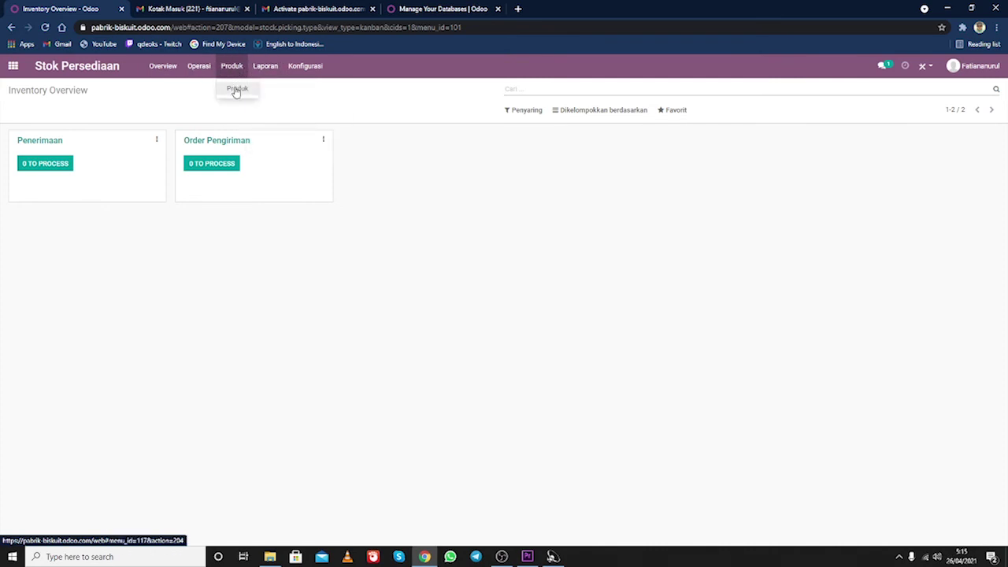
pyautogui.click(236, 90)
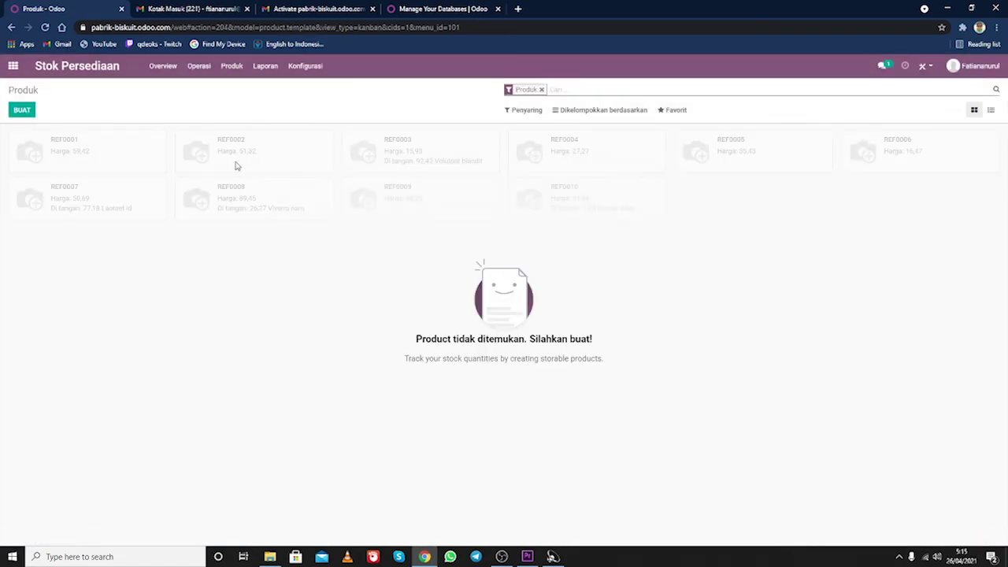
pyautogui.click(16, 112)
pyautogui.click(21, 109)
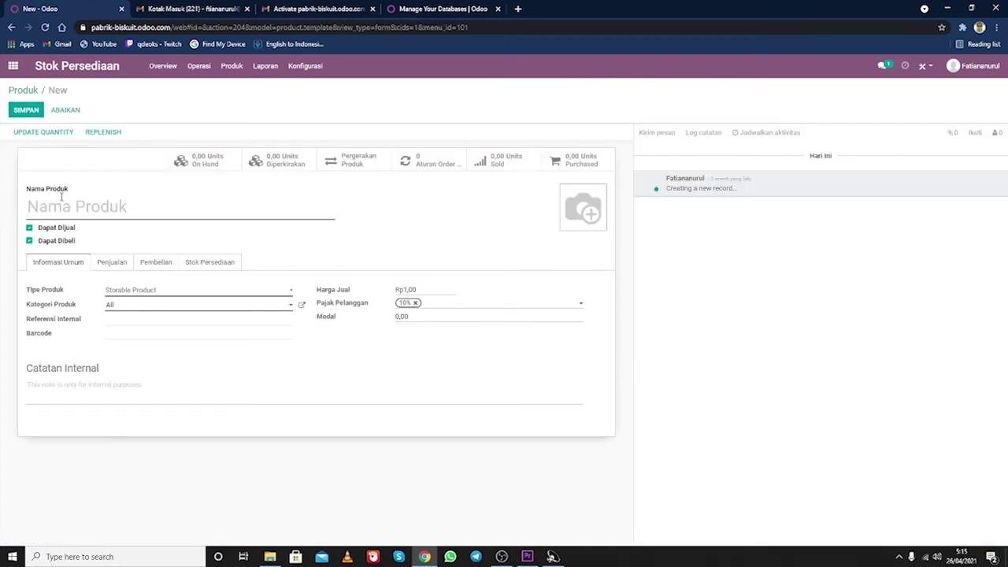
# Name the new product Biskuit Coklat
pyautogui.click(62, 208)
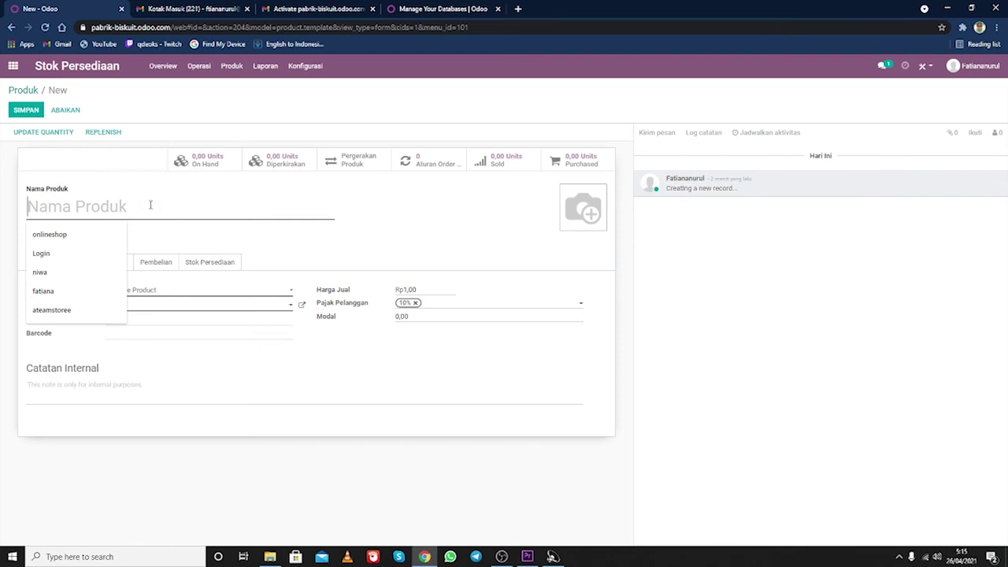
pyautogui.click(211, 241)
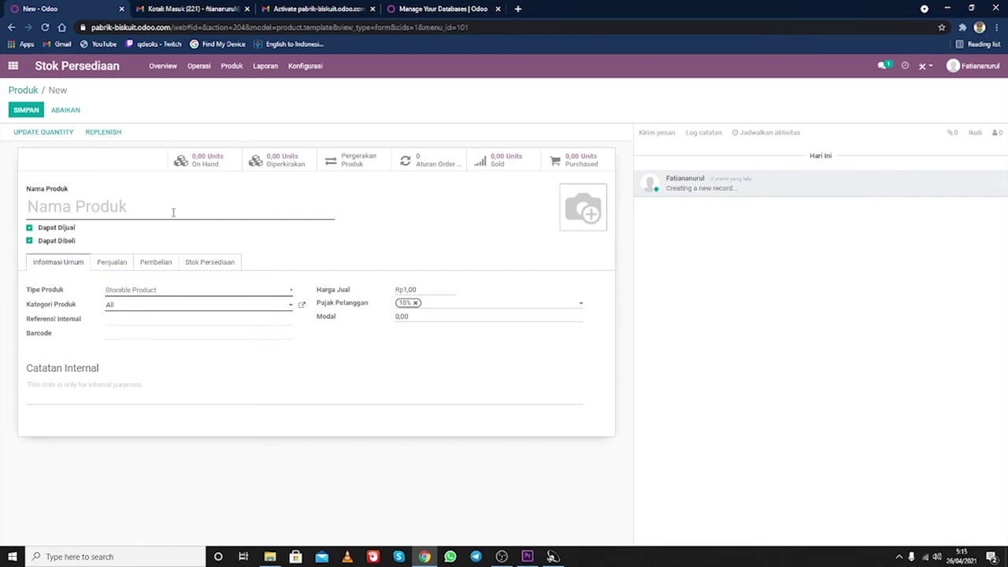
pyautogui.click(165, 212)
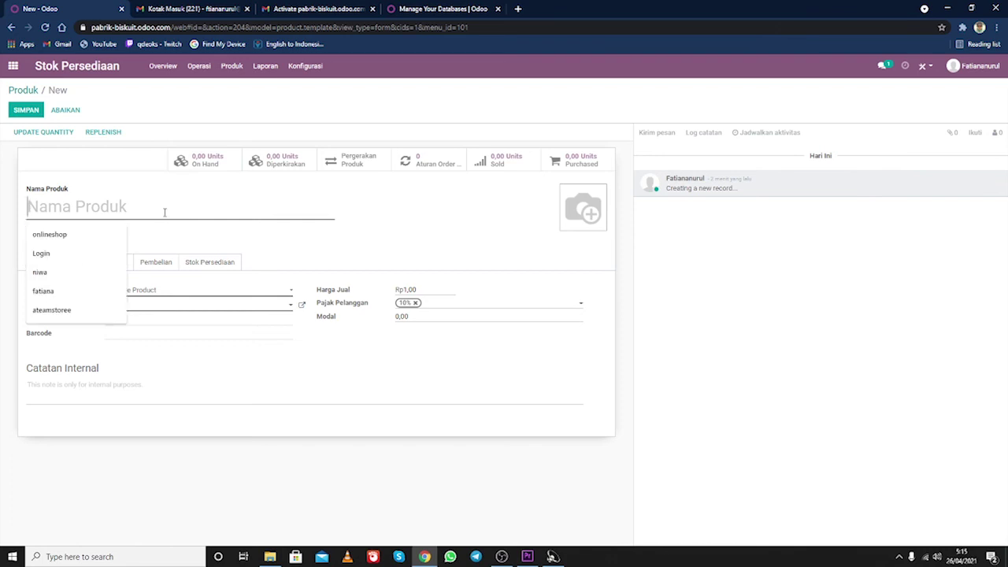
pyautogui.write('Bis')
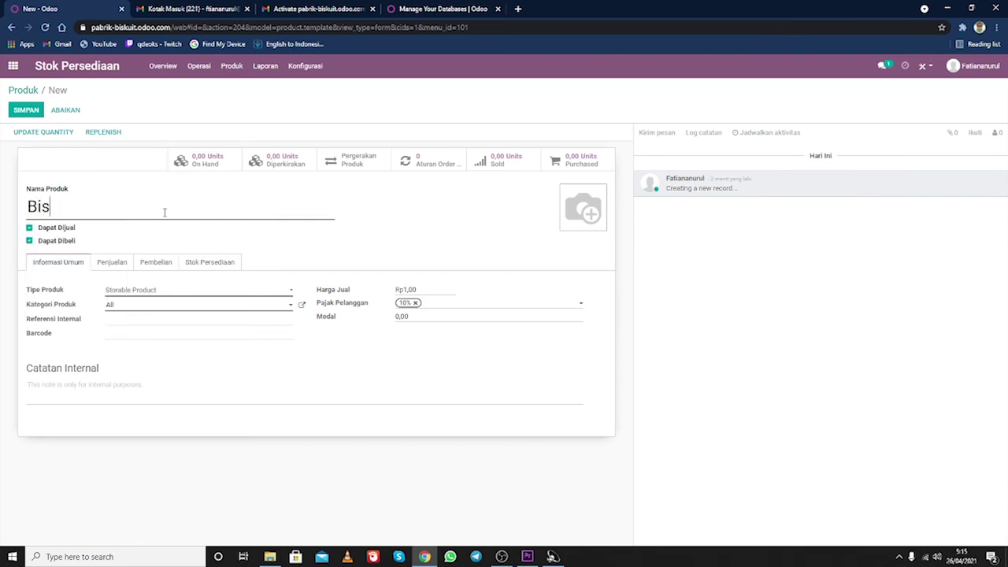
pyautogui.write('kut')
pyautogui.write('Ci')
pyautogui.write('ok')
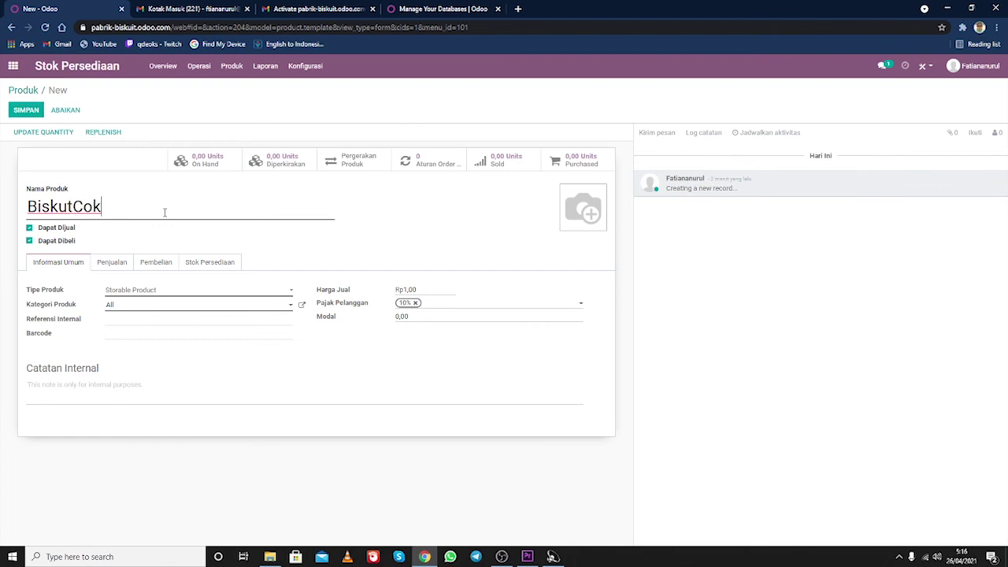
pyautogui.write('a')
pyautogui.press('BackSpace')
pyautogui.press('BackSpace')
pyautogui.press('BackSpace')
pyautogui.press('BackSpace')
pyautogui.write('it ')
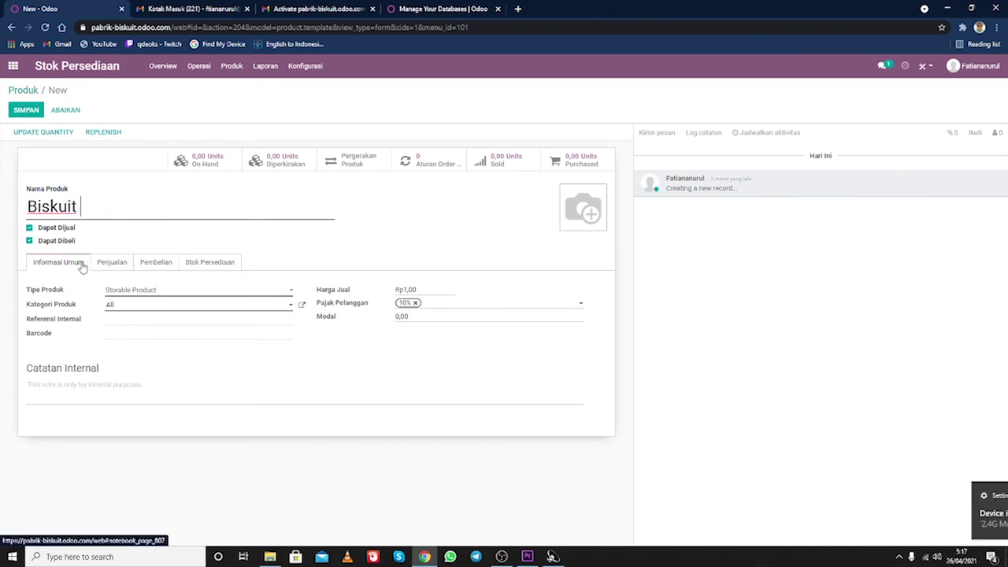
pyautogui.write('Co')
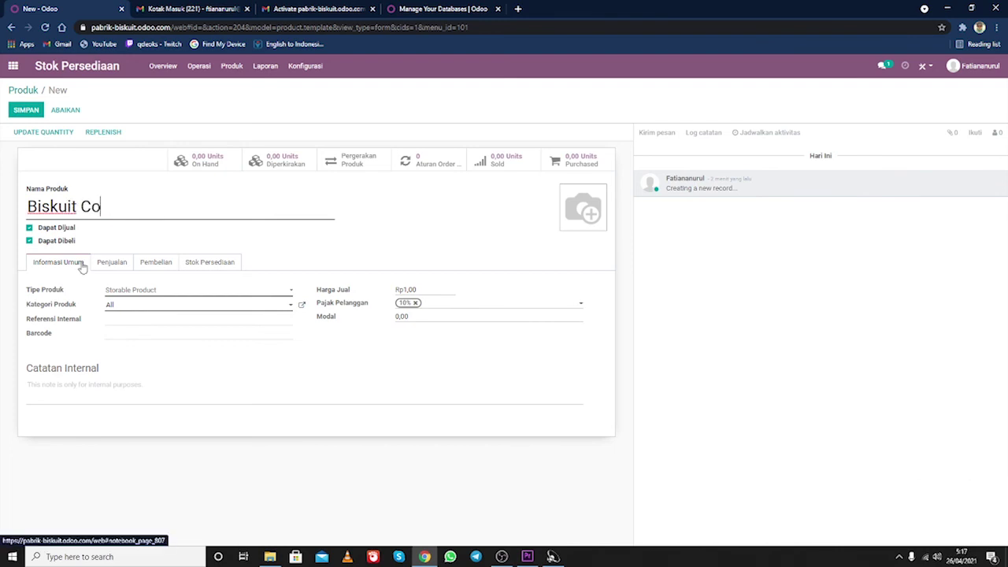
pyautogui.write('klat')
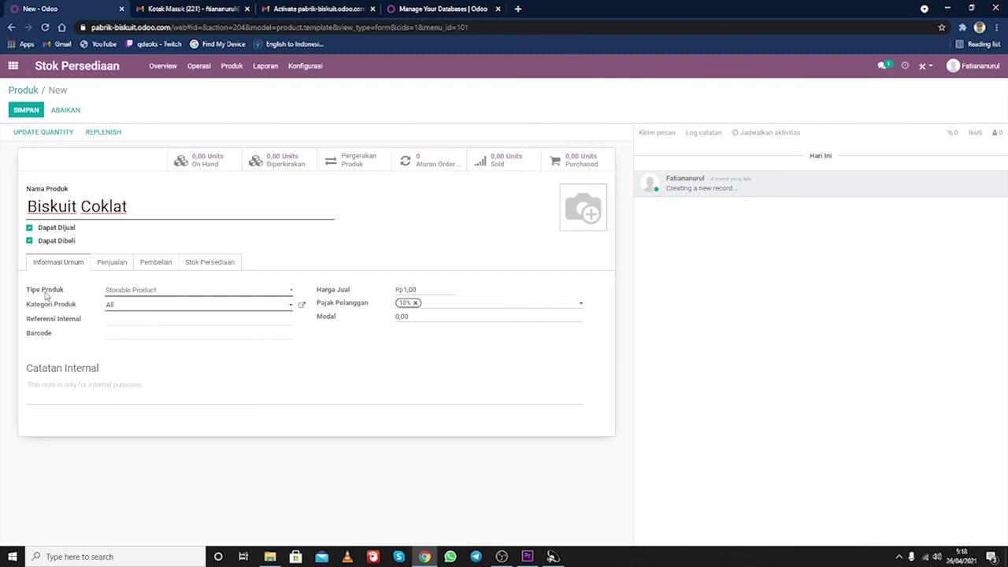
# Choose Storable Product as the product type and All as the product category for Biskuit Coklat
pyautogui.click(115, 294)
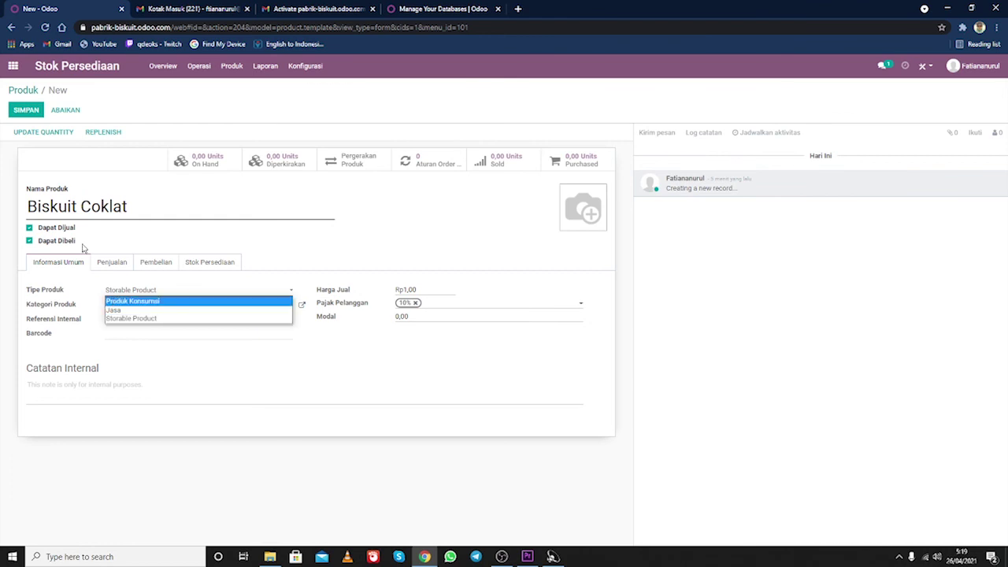
pyautogui.click(134, 319)
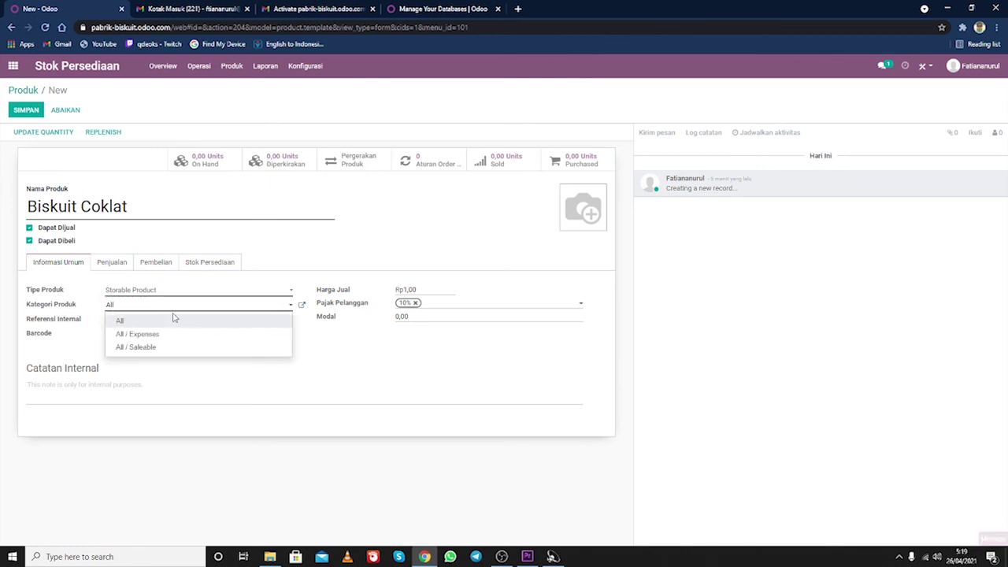
pyautogui.click(218, 316)
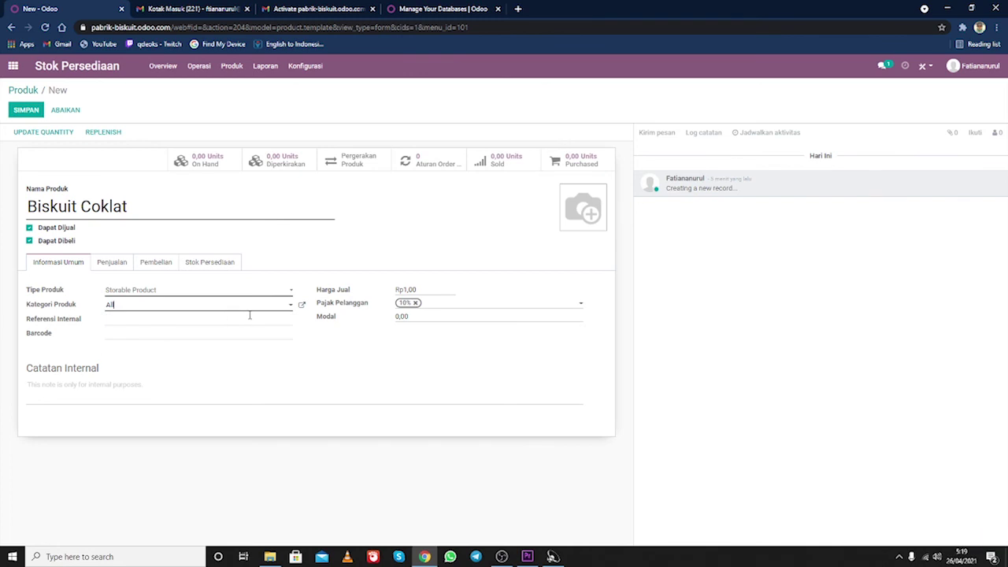
# Open the product's All category for editing and rename it Makanan Ringan
pyautogui.click(301, 308)
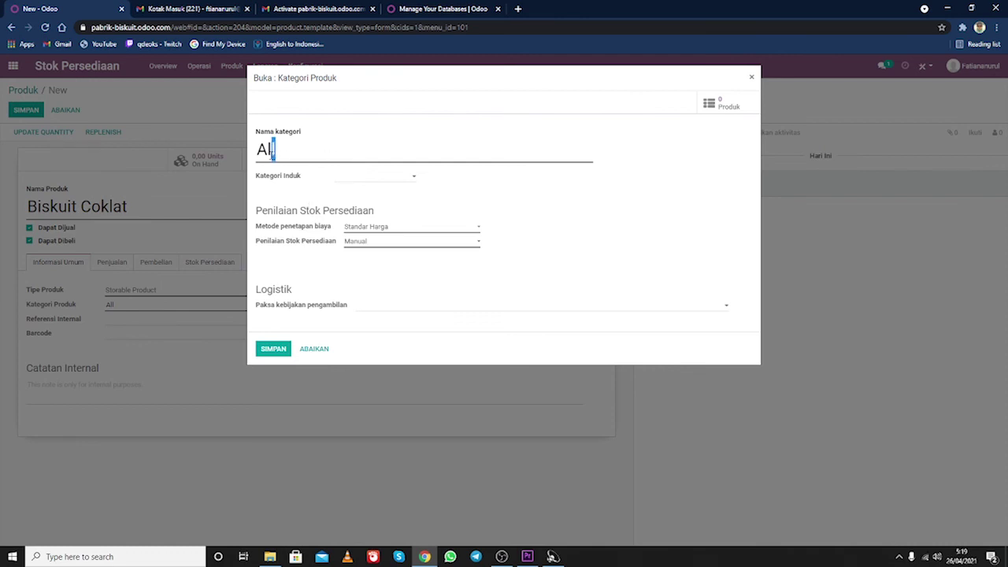
pyautogui.moveTo(273, 155); pyautogui.dragTo(253, 159)
pyautogui.write('Mka')
pyautogui.press('BackSpace')
pyautogui.press('BackSpace')
pyautogui.write('Makanan Ringan')
pyautogui.click(411, 178)
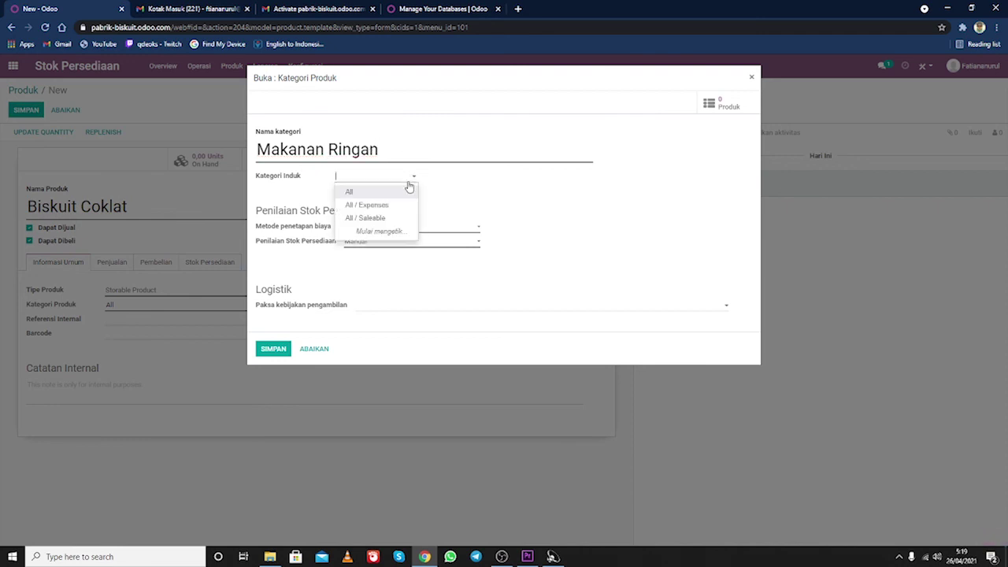
pyautogui.click(392, 182)
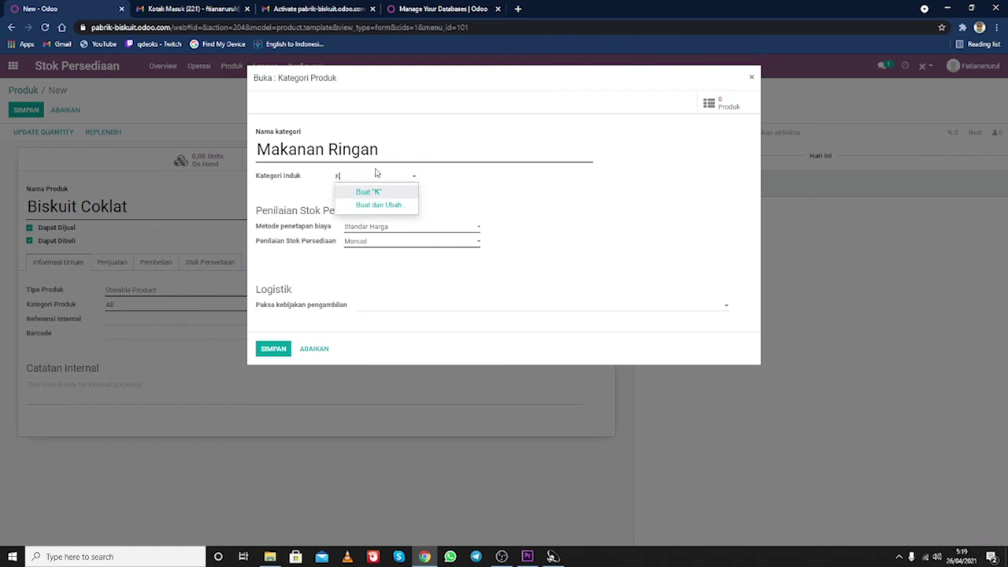
pyautogui.press('BackSpace')
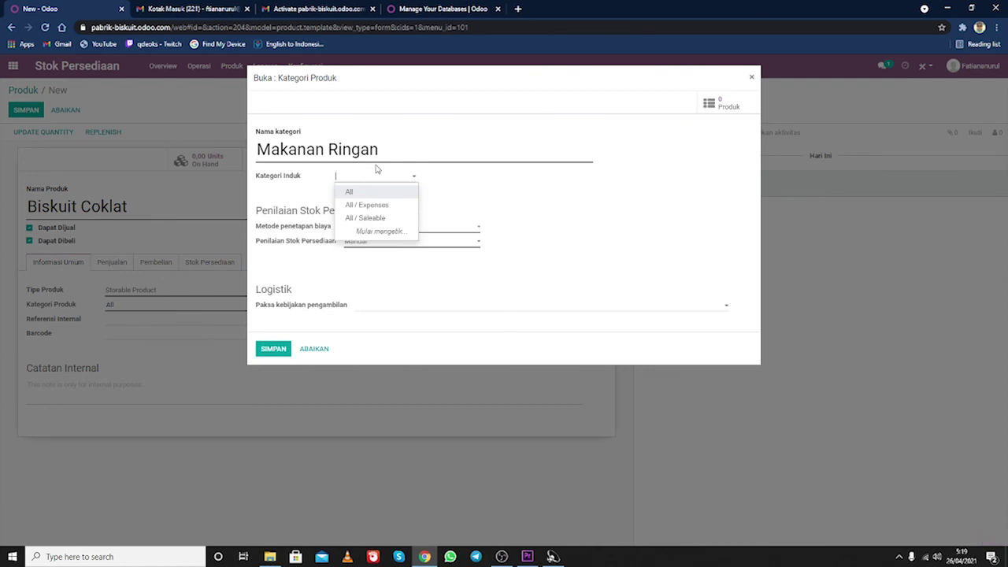
pyautogui.write('M')
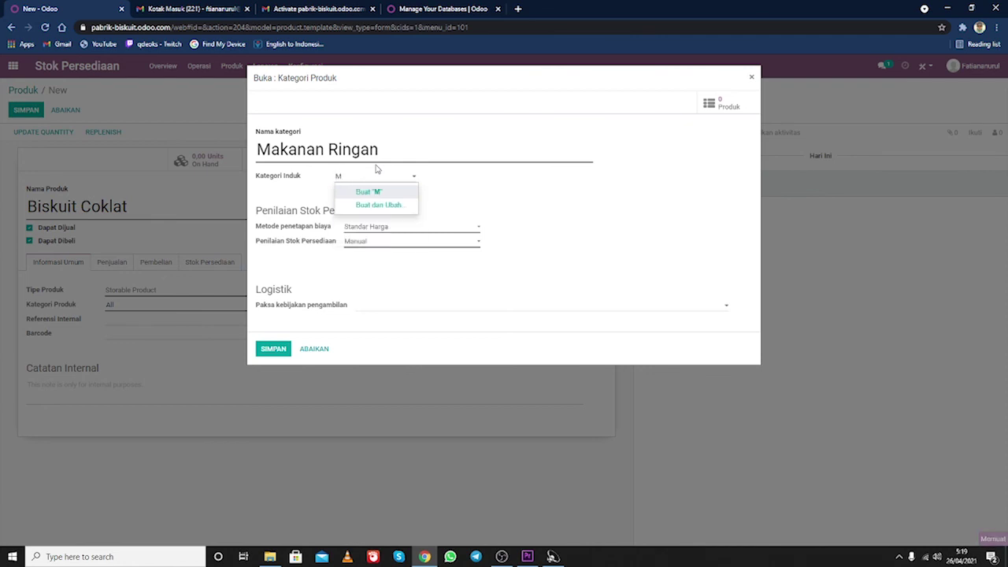
pyautogui.write('K')
pyautogui.click(558, 223)
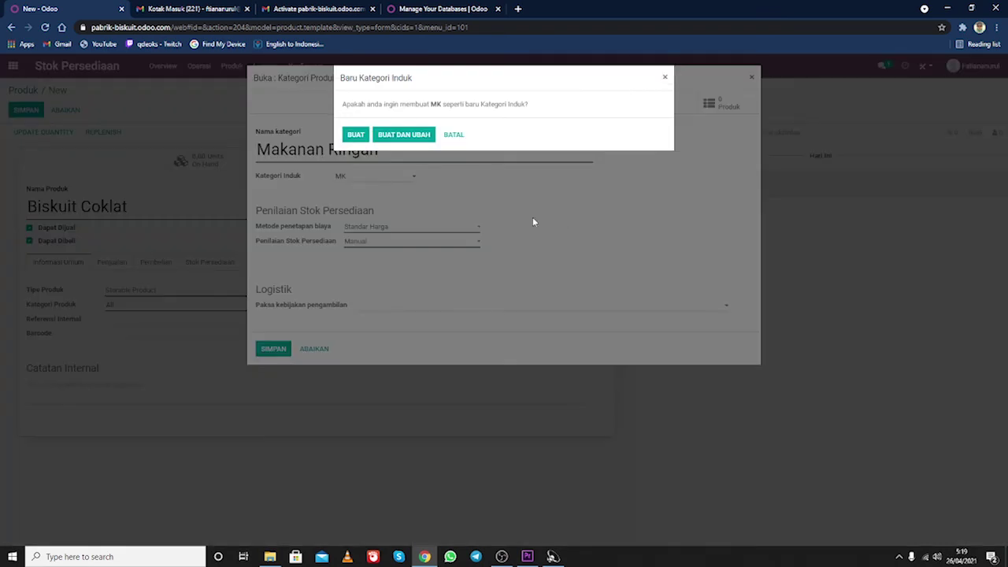
pyautogui.click(665, 78)
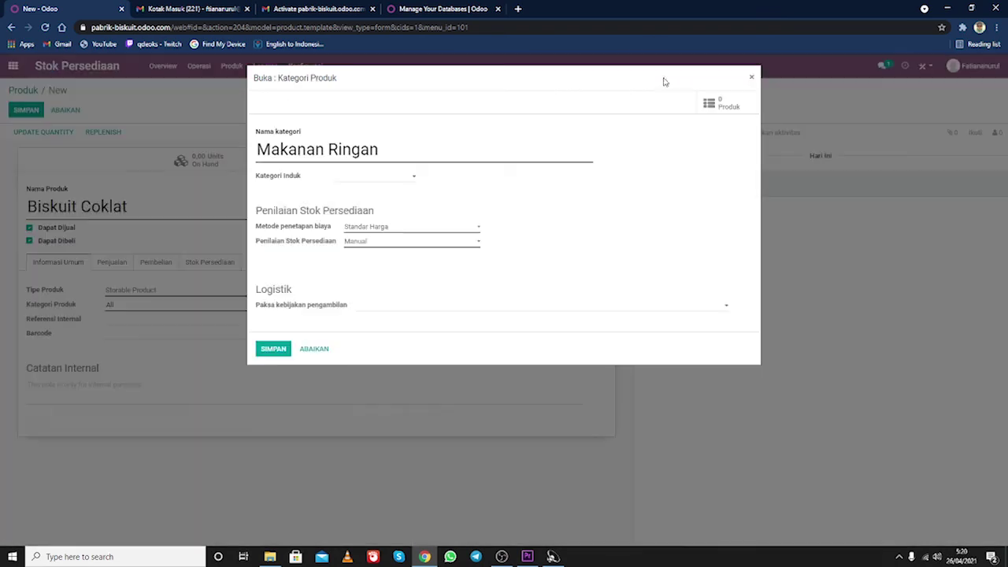
# Save the Makanan Ringan category with Standar Harga costing, Manual stock valuation and no forced removal strategy
pyautogui.click(389, 227)
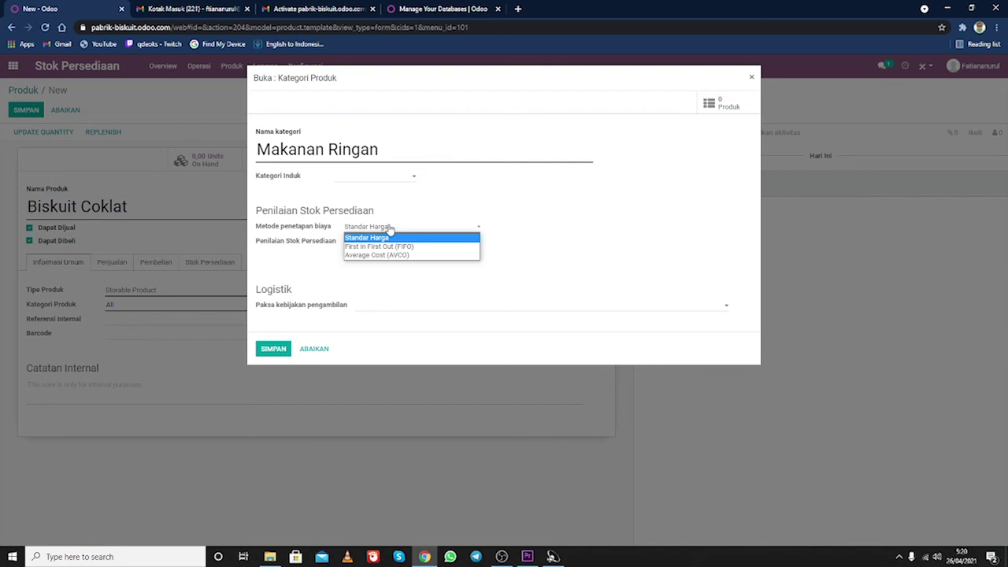
pyautogui.click(389, 228)
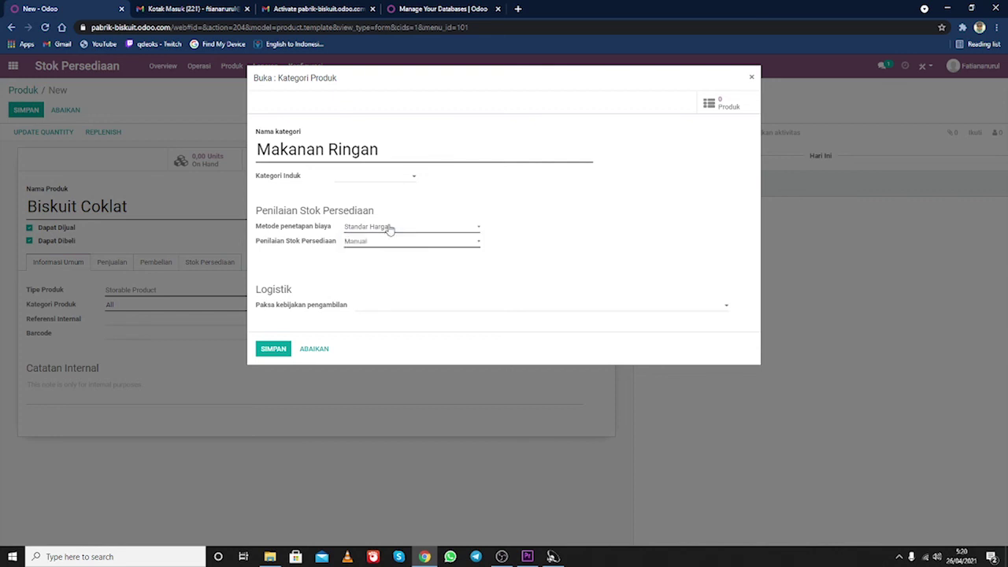
pyautogui.click(383, 242)
pyautogui.click(383, 251)
pyautogui.click(373, 307)
pyautogui.click(372, 307)
pyautogui.click(272, 348)
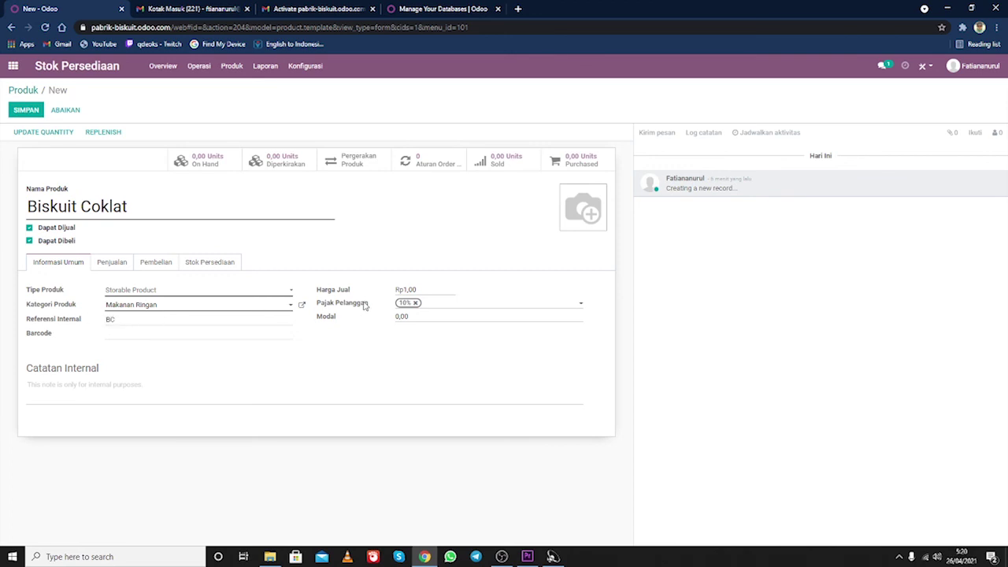
# Set the sales price of Biskuit Coklat to Rp 2.000, keep the 10% customer tax, and set its cost to Rp 1.500
pyautogui.click(418, 289)
pyautogui.write('2000')
pyautogui.click(557, 308)
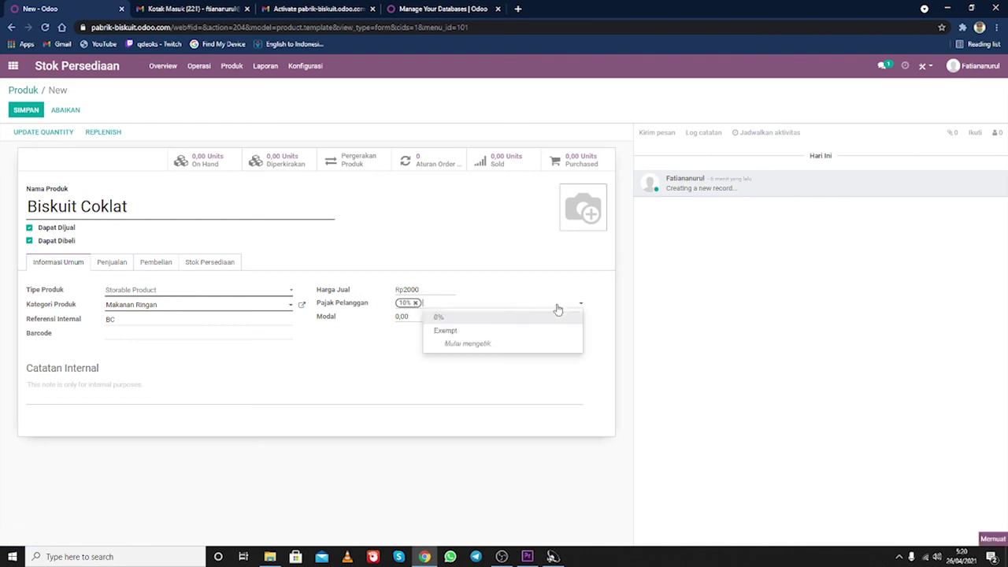
pyautogui.click(556, 308)
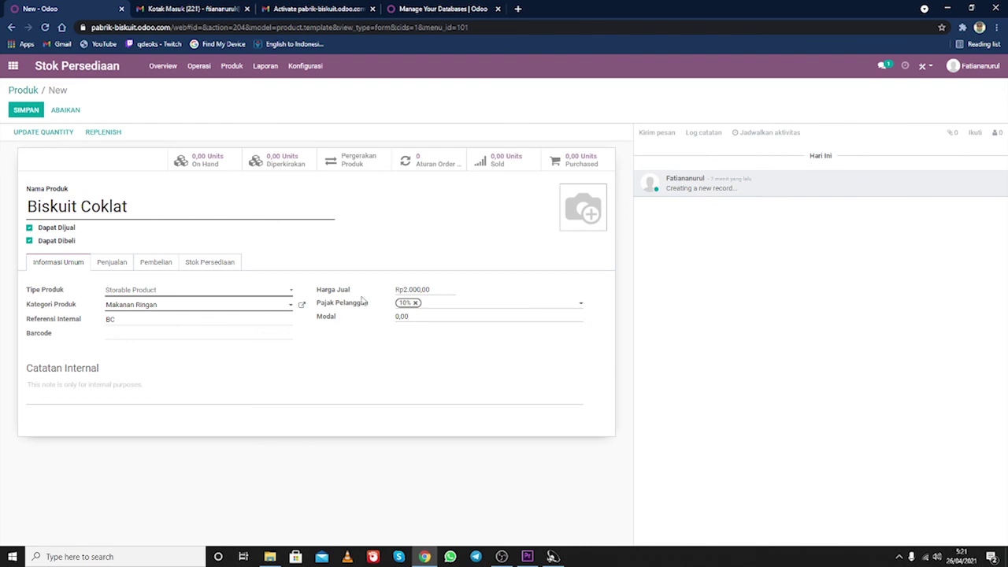
pyautogui.doubleClick(425, 312)
pyautogui.write('15')
# Update the on-hand quantity of Biskuit Coklat to 500 units and save the product
pyautogui.click(58, 134)
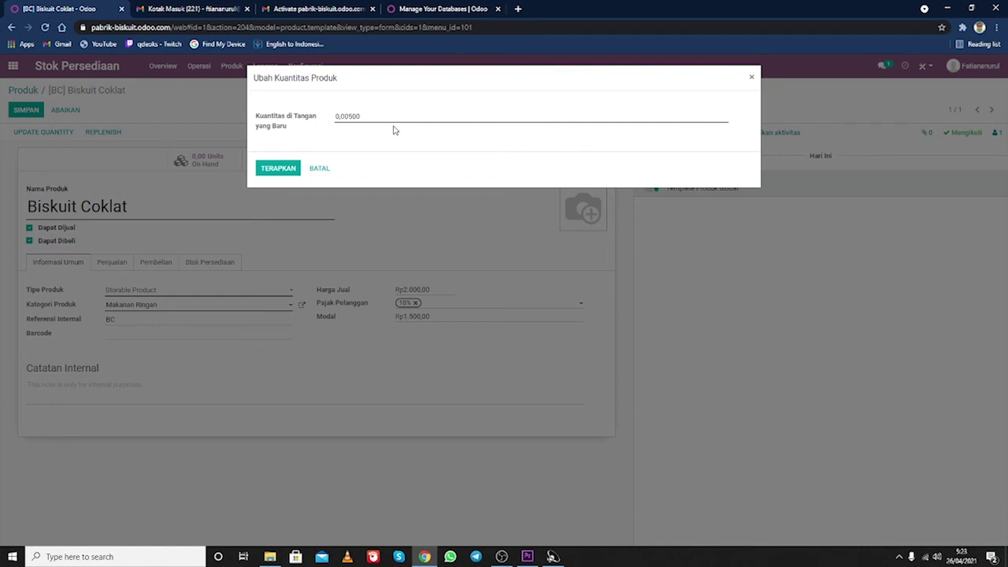
pyautogui.press('BackSpace')
pyautogui.press('BackSpace')
pyautogui.press('BackSpace')
pyautogui.press('BackSpace')
pyautogui.press('BackSpace')
pyautogui.press('BackSpace')
pyautogui.click(262, 171)
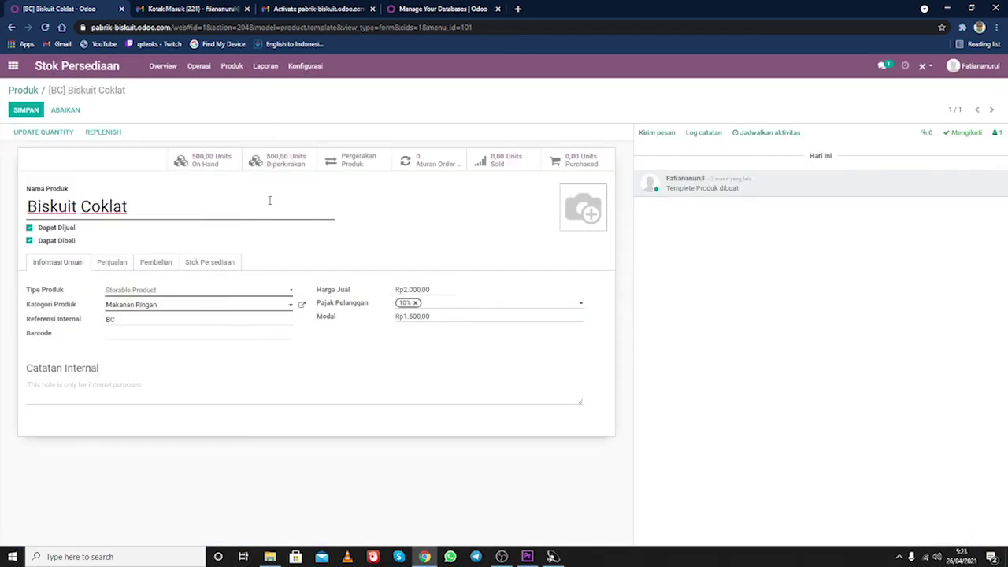
pyautogui.click(28, 111)
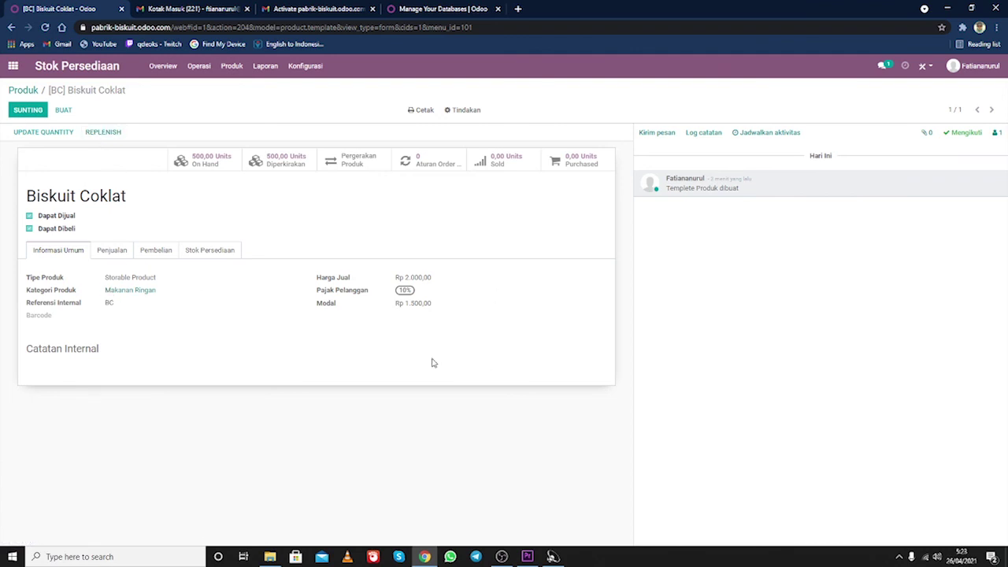
pyautogui.click(84, 70)
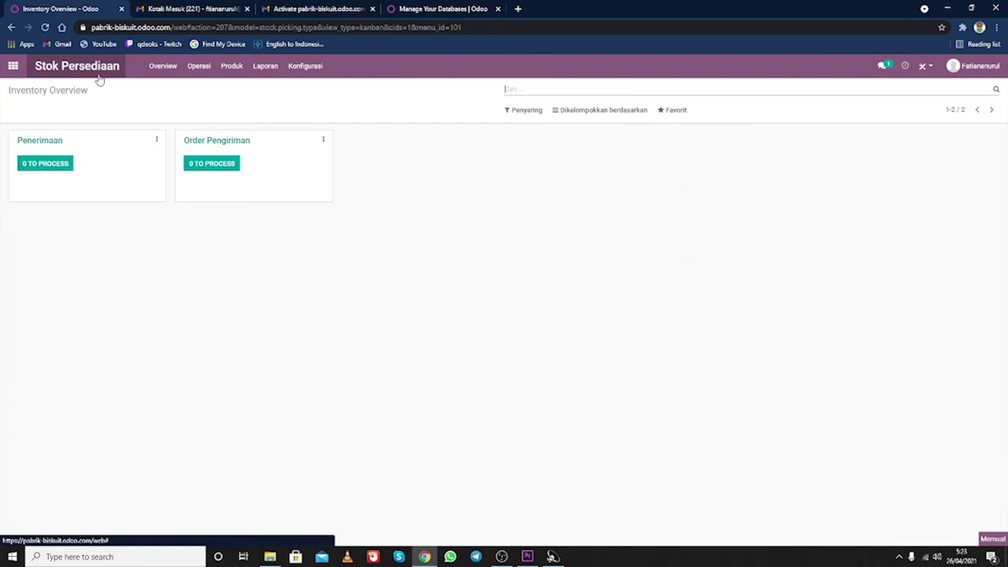
pyautogui.click(222, 71)
pyautogui.click(297, 69)
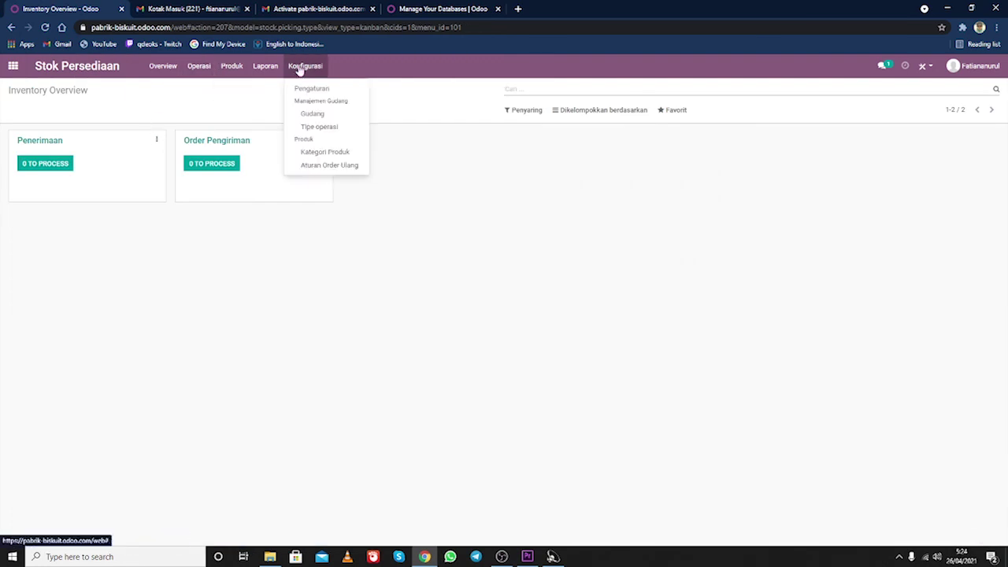
pyautogui.click(313, 115)
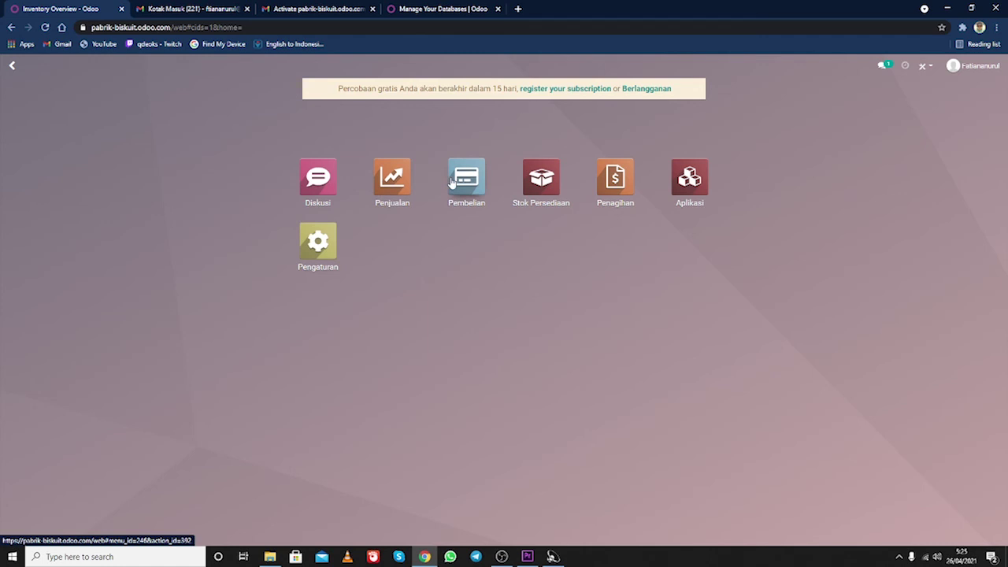
pyautogui.click(540, 180)
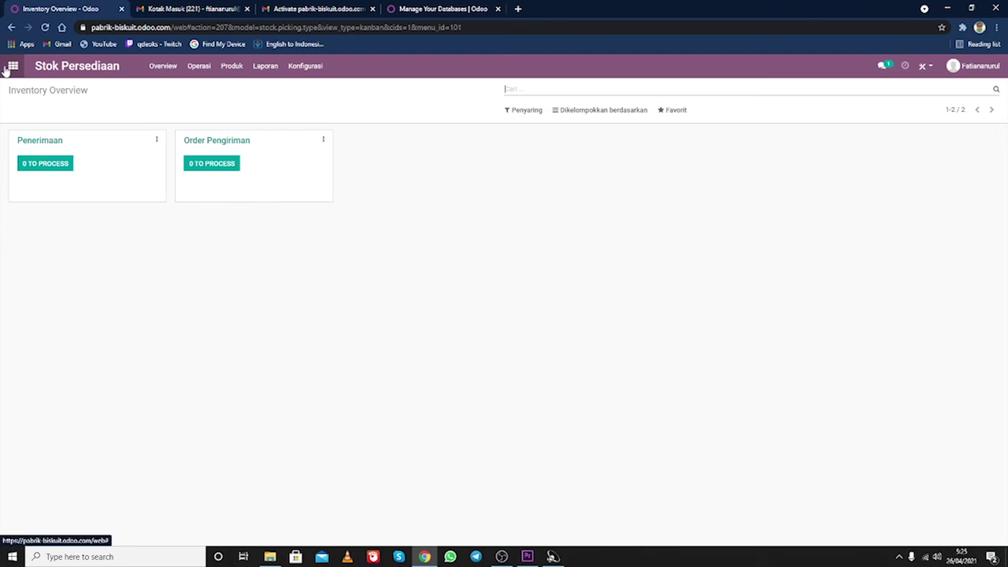
# Open the vendor list in the Pembelian app and start a new company vendor named PT.coklatbaru
pyautogui.click(13, 67)
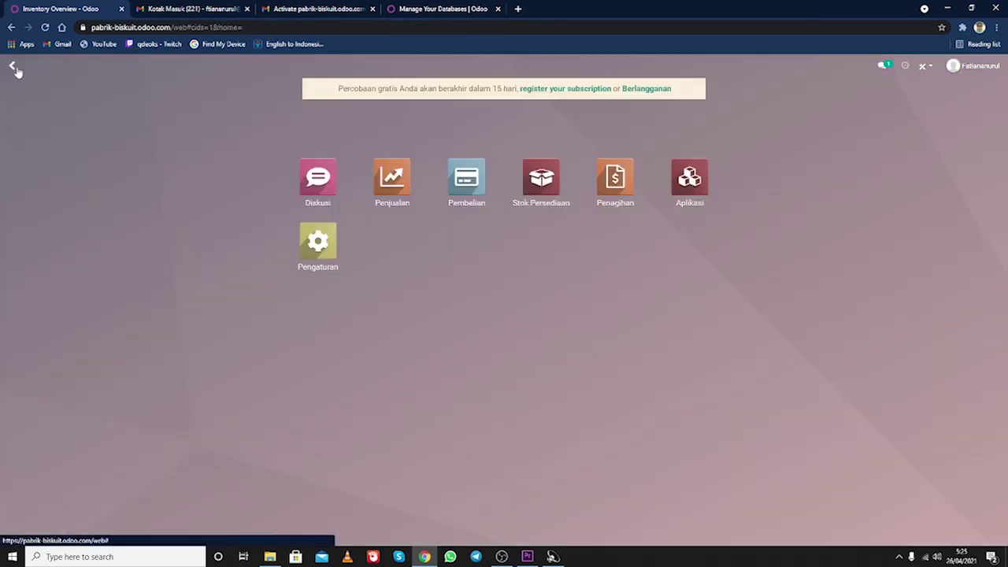
pyautogui.click(482, 189)
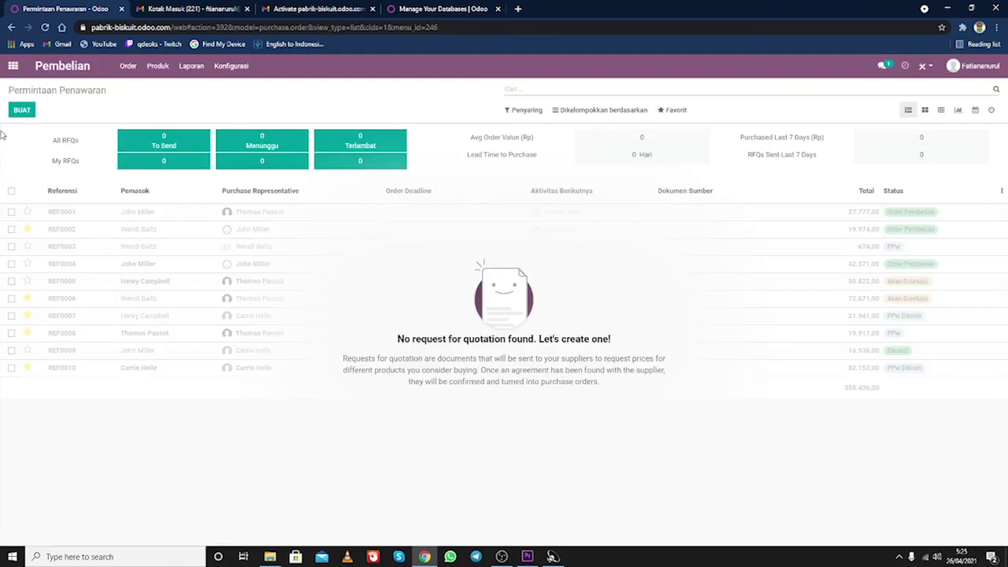
pyautogui.click(128, 67)
pyautogui.click(134, 115)
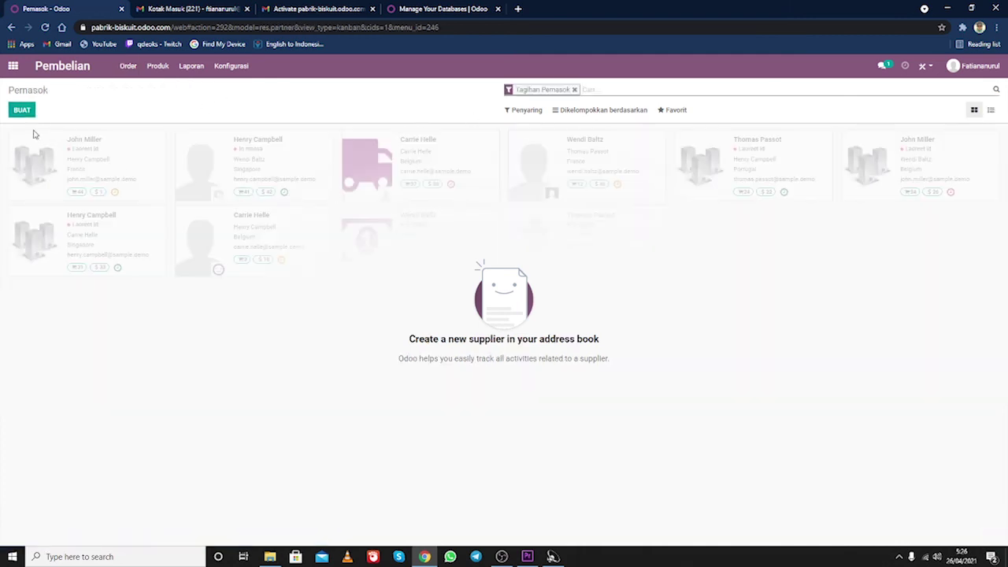
pyautogui.click(22, 111)
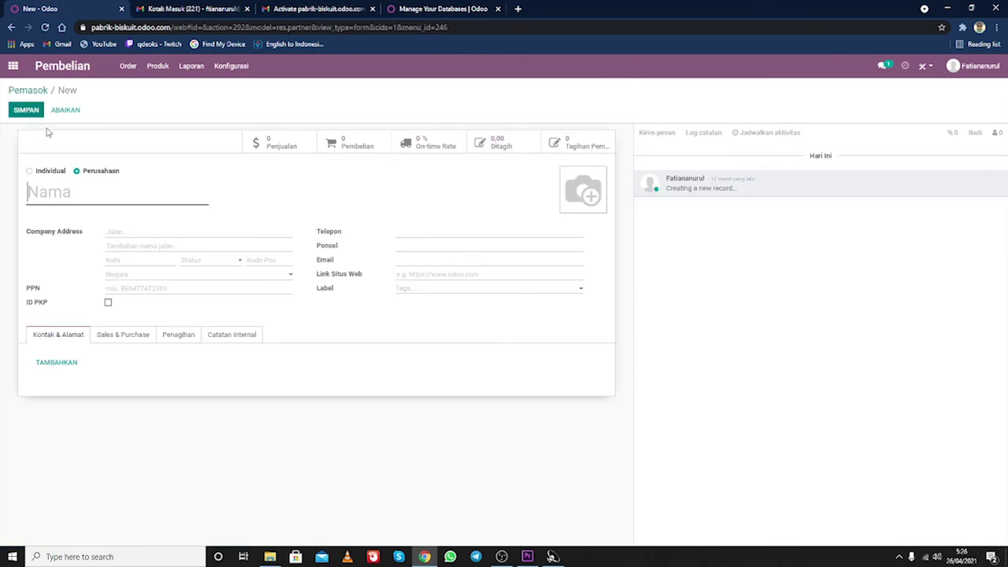
pyautogui.write('PT.cokl')
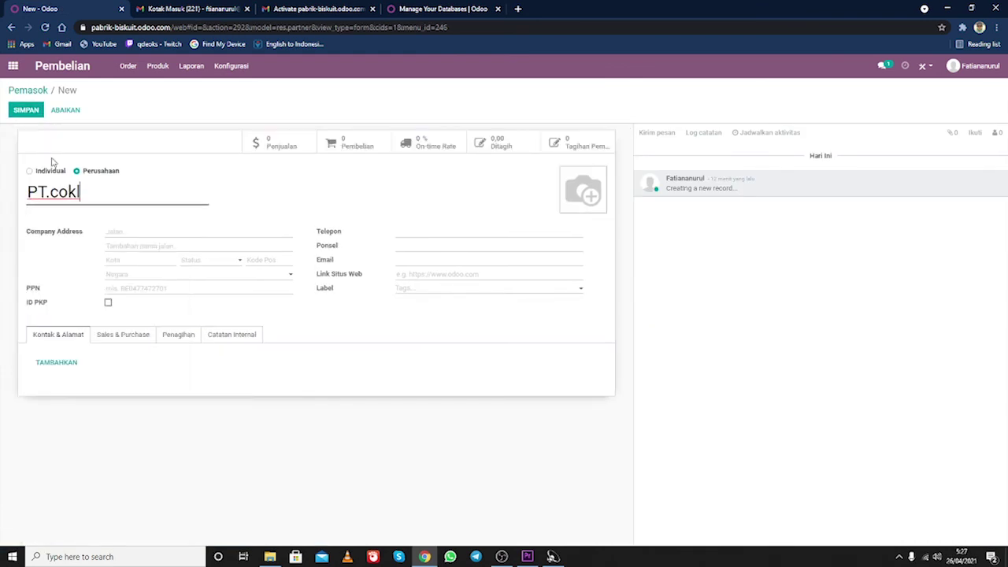
pyautogui.write('atbaru')
pyautogui.click(148, 275)
pyautogui.click(142, 288)
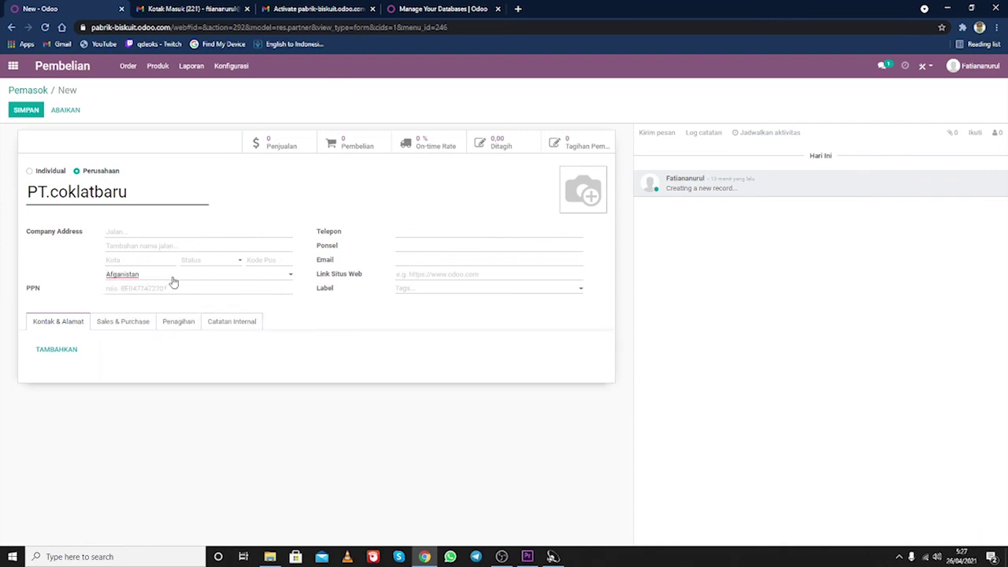
pyautogui.click(173, 278)
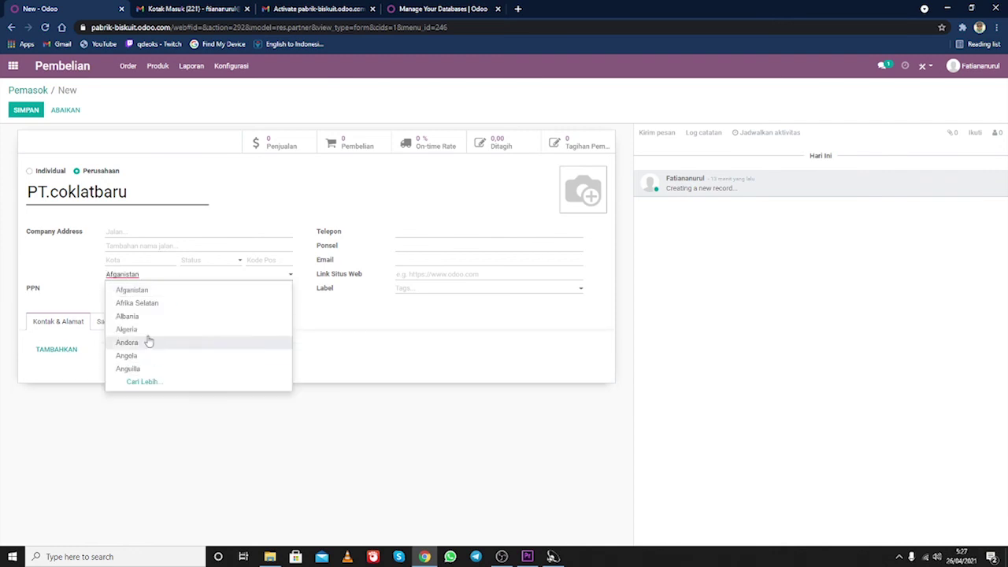
pyautogui.moveTo(147, 276); pyautogui.dragTo(3, 261)
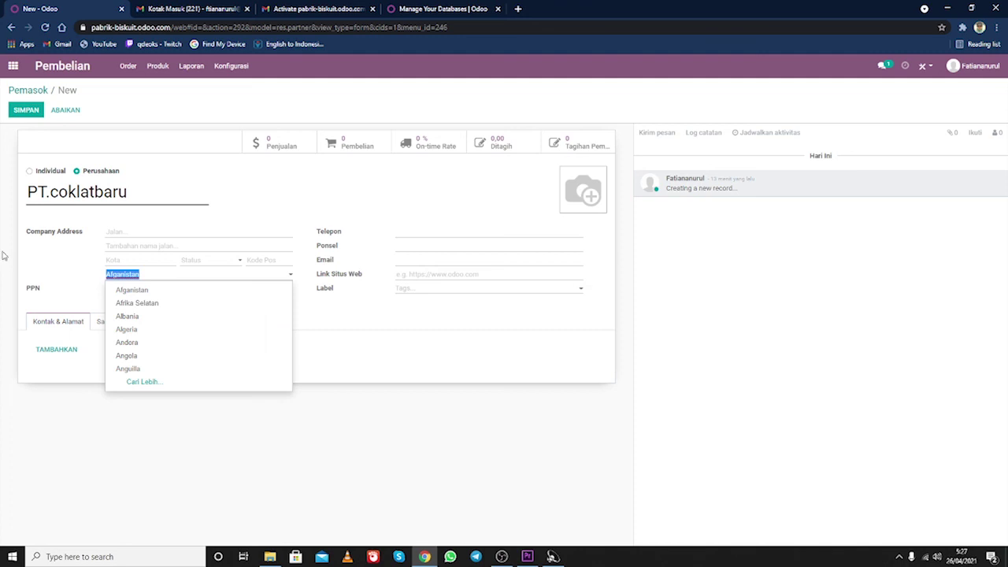
pyautogui.press('BackSpace')
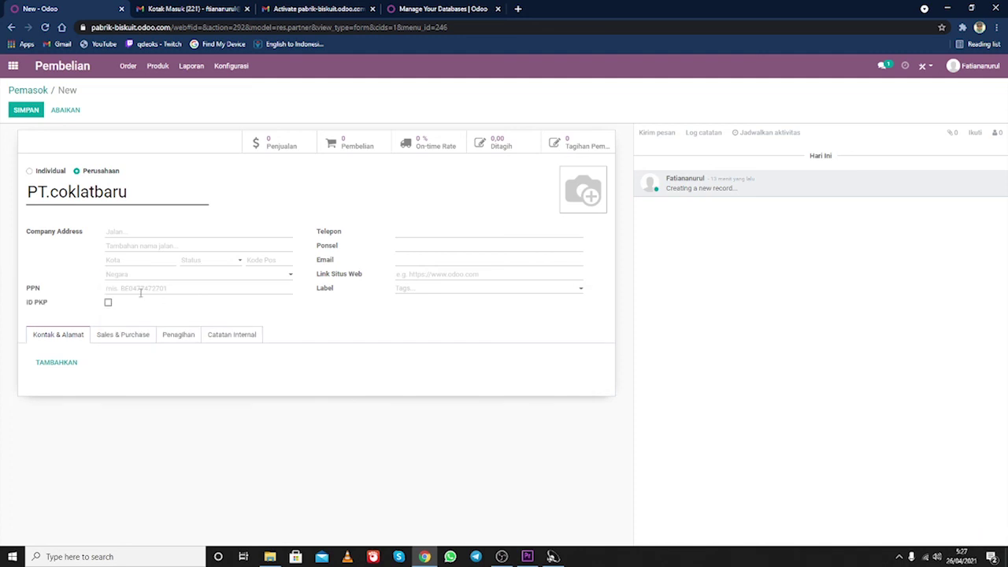
# Enter the phone number and email address for the vendor PT.coklatbaru
pyautogui.click(411, 233)
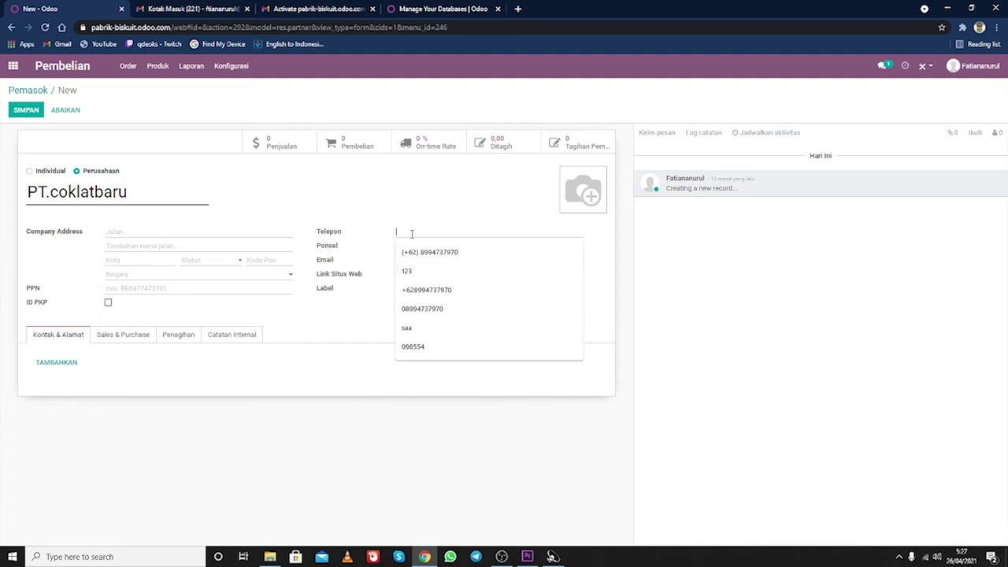
pyautogui.click(427, 290)
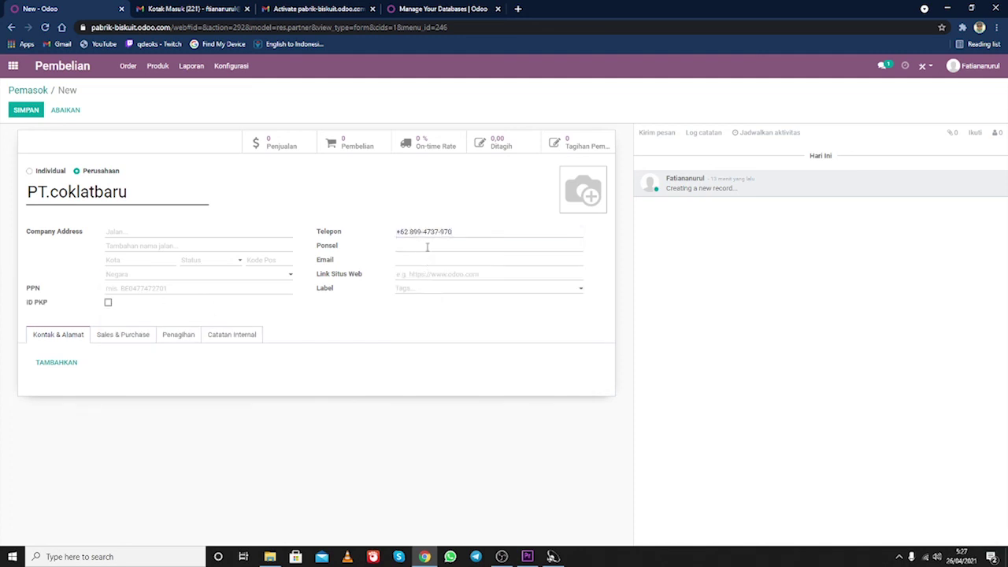
pyautogui.click(425, 261)
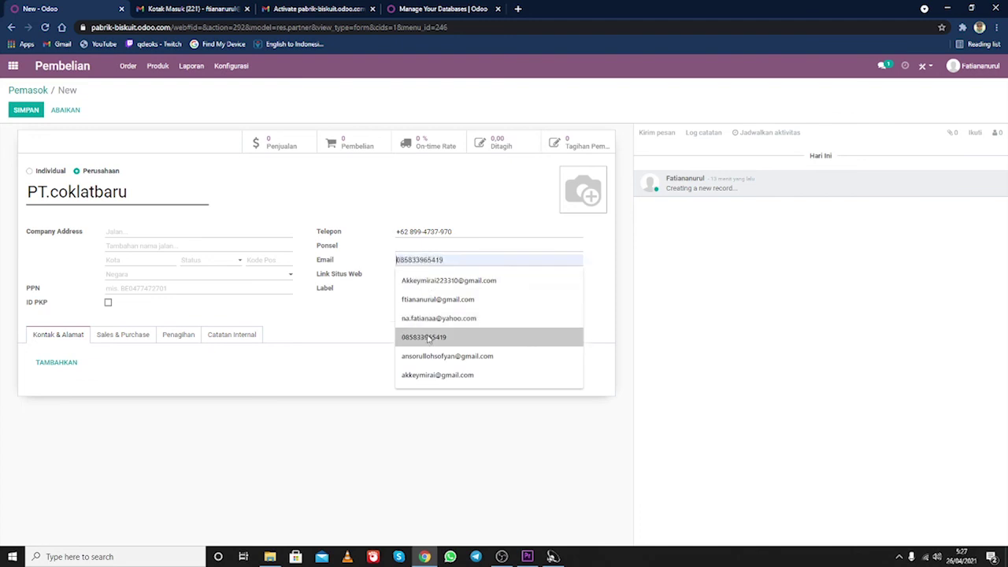
pyautogui.click(429, 316)
pyautogui.click(422, 276)
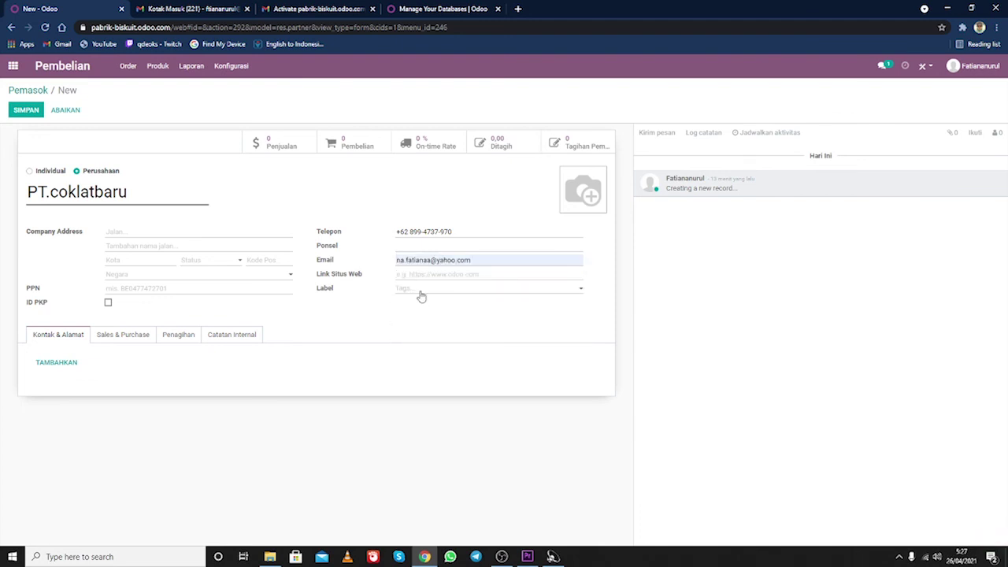
pyautogui.click(420, 295)
pyautogui.click(418, 295)
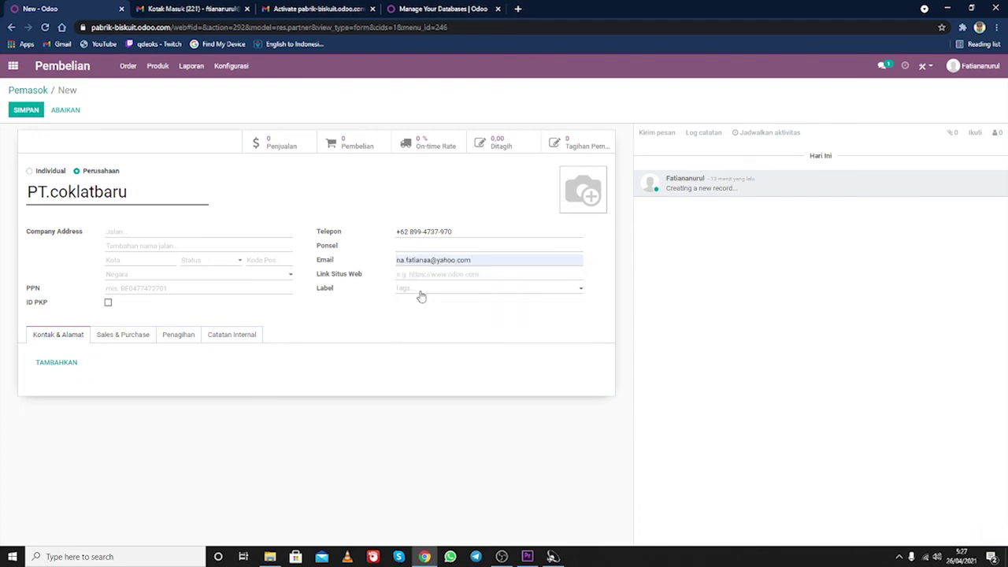
# Look through the vendor's contact, sales and purchase, invoicing and internal notes sections
pyautogui.click(138, 334)
pyautogui.click(46, 333)
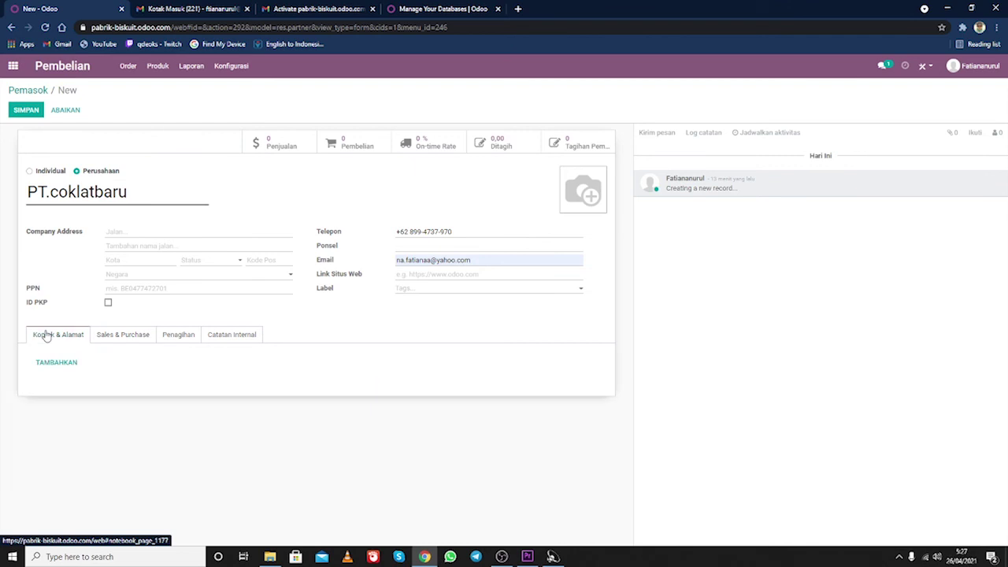
pyautogui.click(110, 336)
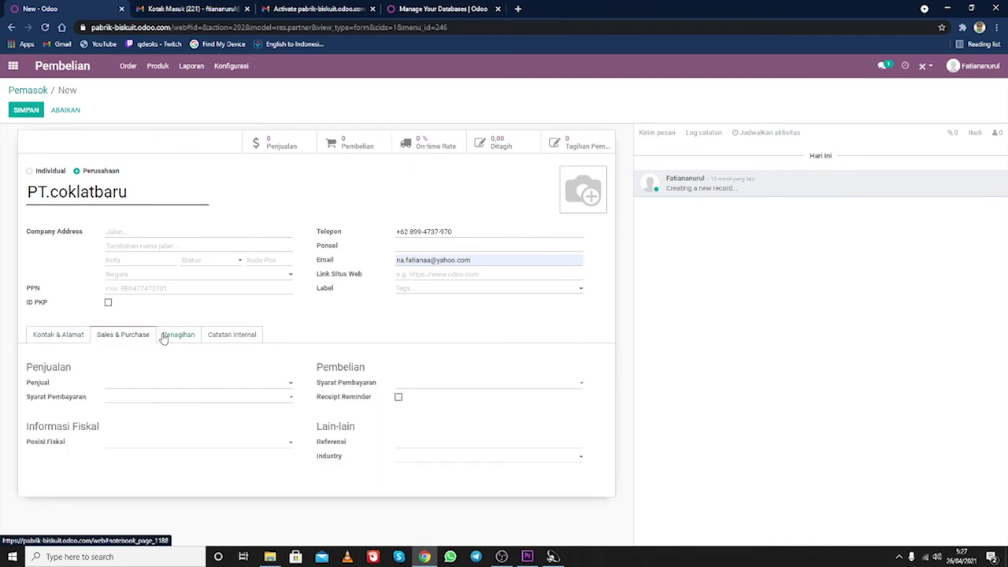
pyautogui.click(175, 334)
pyautogui.click(226, 335)
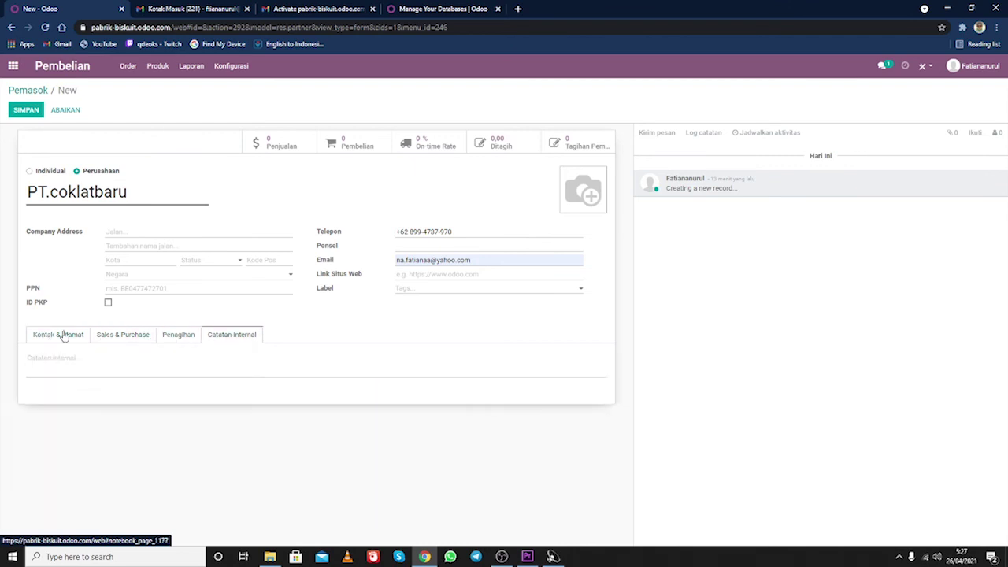
# Save the vendor record and start a new request for quotation with PT.coklatbaru as the vendor
pyautogui.click(61, 334)
pyautogui.click(25, 110)
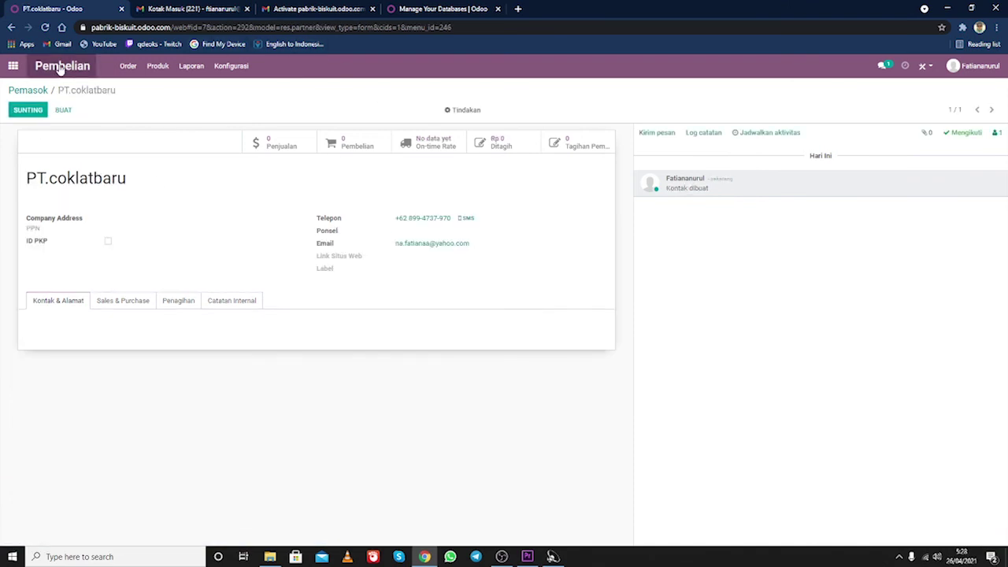
pyautogui.click(88, 75)
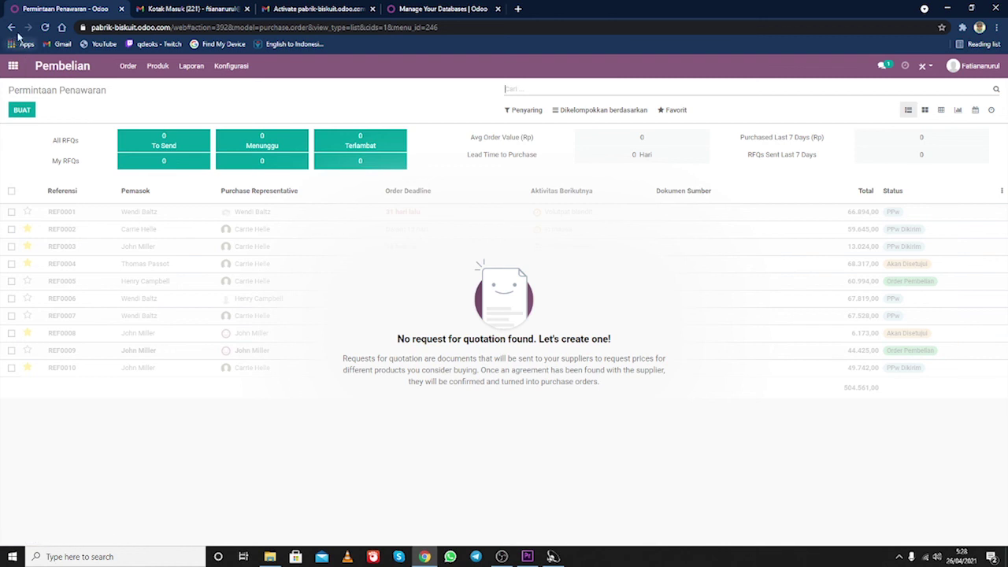
pyautogui.click(29, 114)
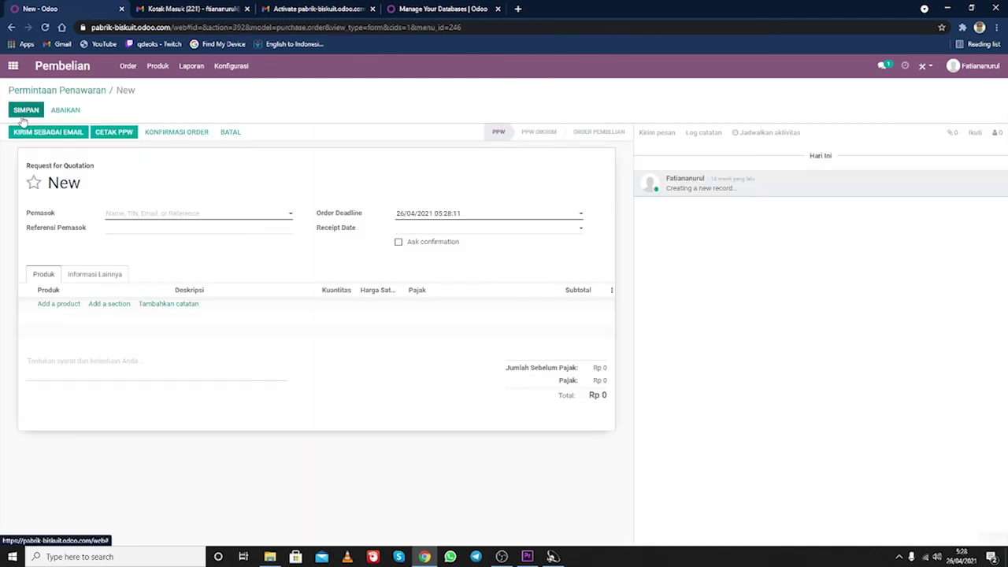
pyautogui.click(176, 214)
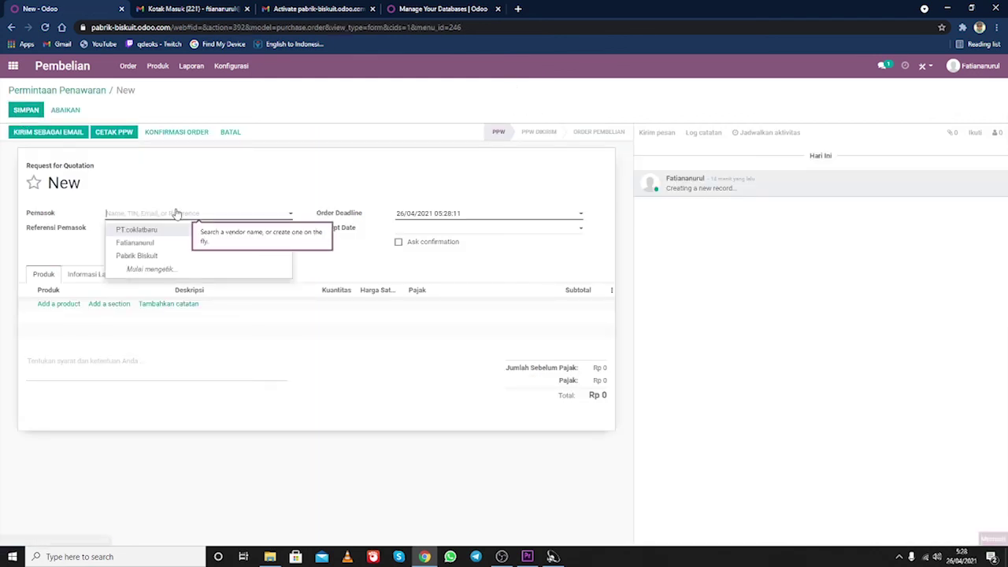
pyautogui.click(140, 232)
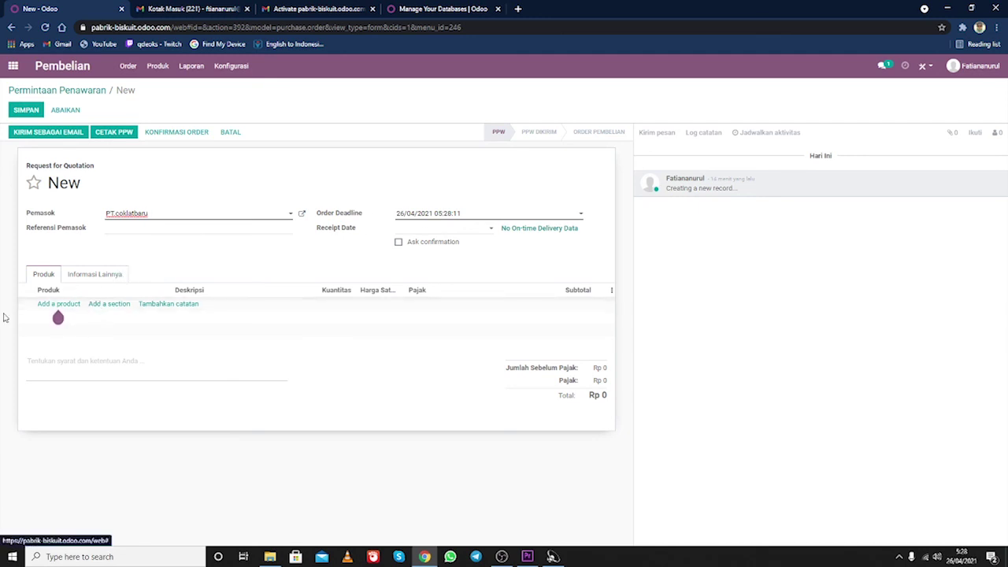
# Add Biskuit Coklat to the request for quotation with a quantity of 200 and save it
pyautogui.click(59, 305)
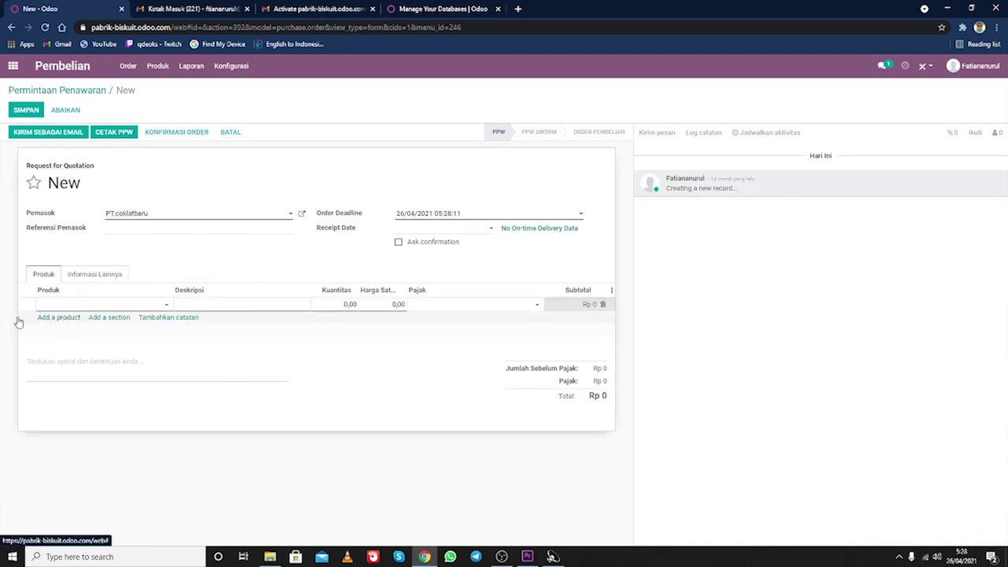
pyautogui.click(111, 308)
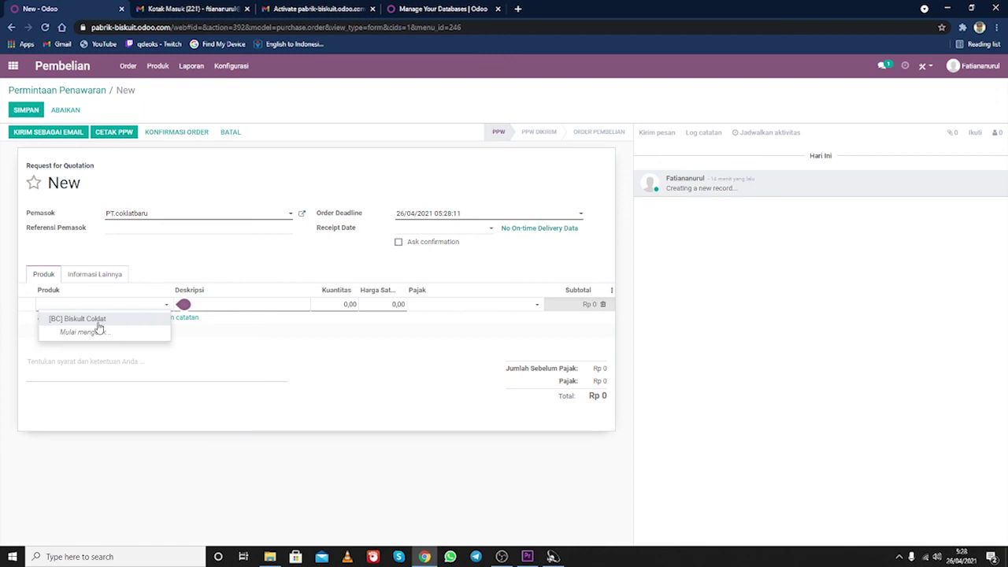
pyautogui.click(100, 326)
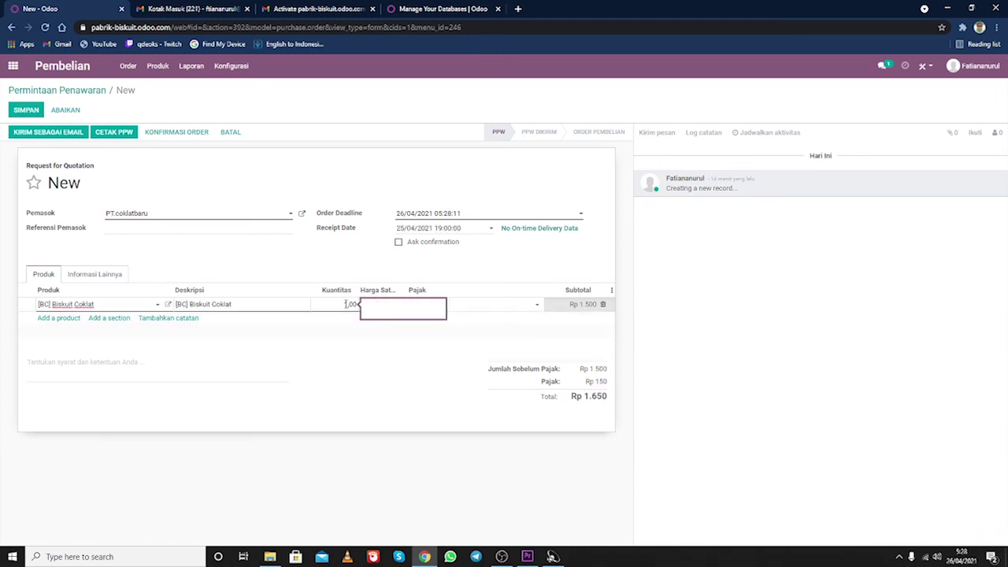
pyautogui.click(390, 293)
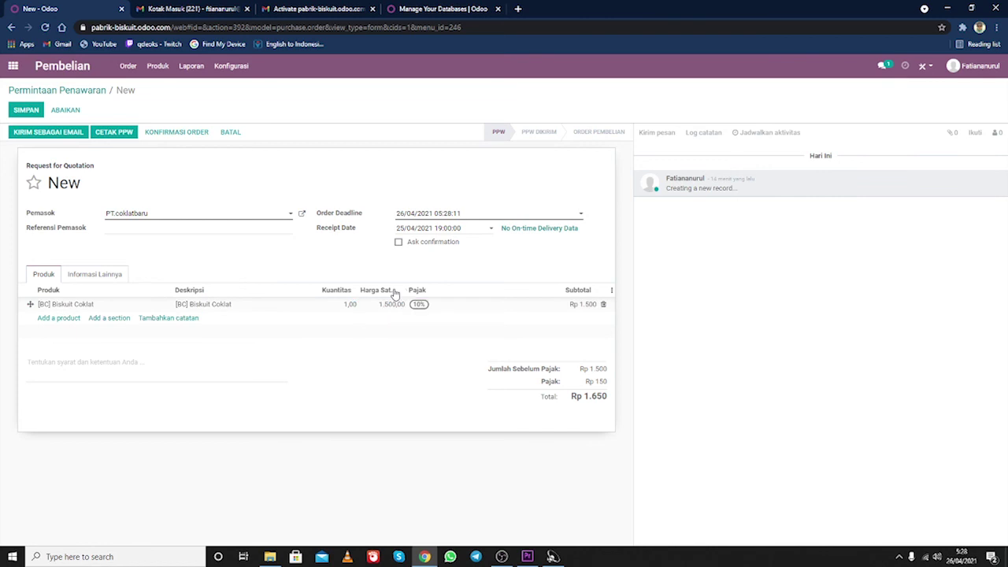
pyautogui.click(348, 305)
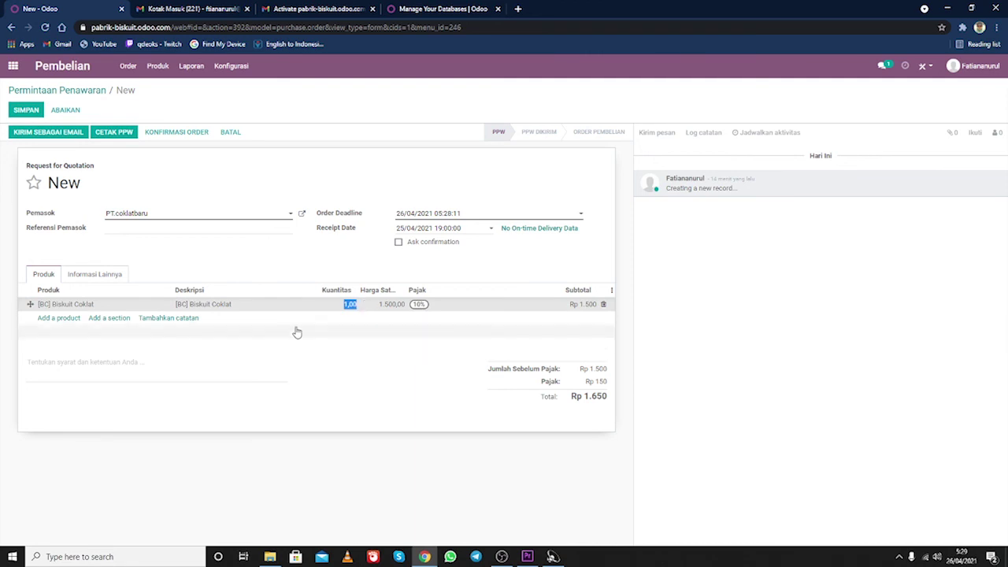
pyautogui.click(308, 304)
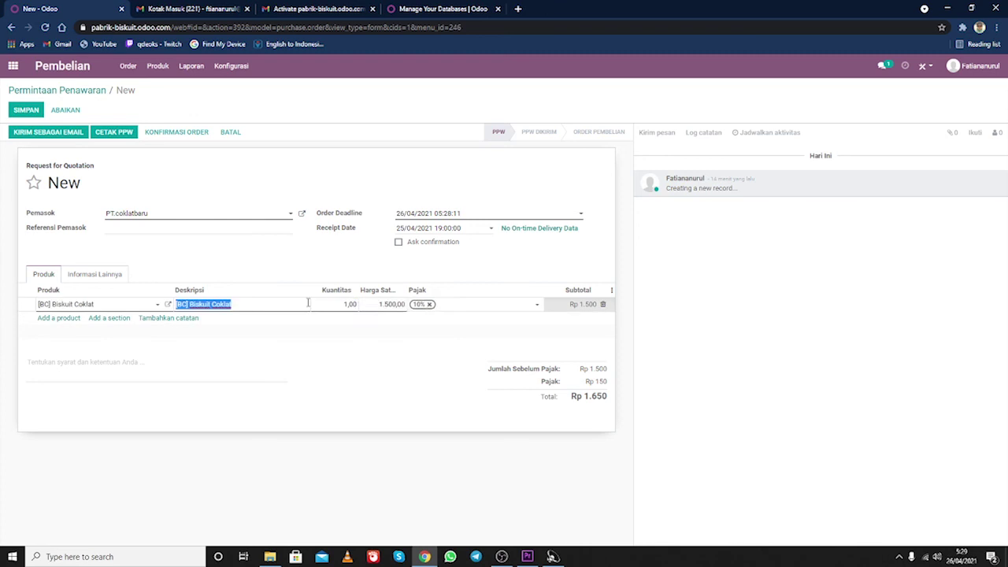
pyautogui.click(350, 305)
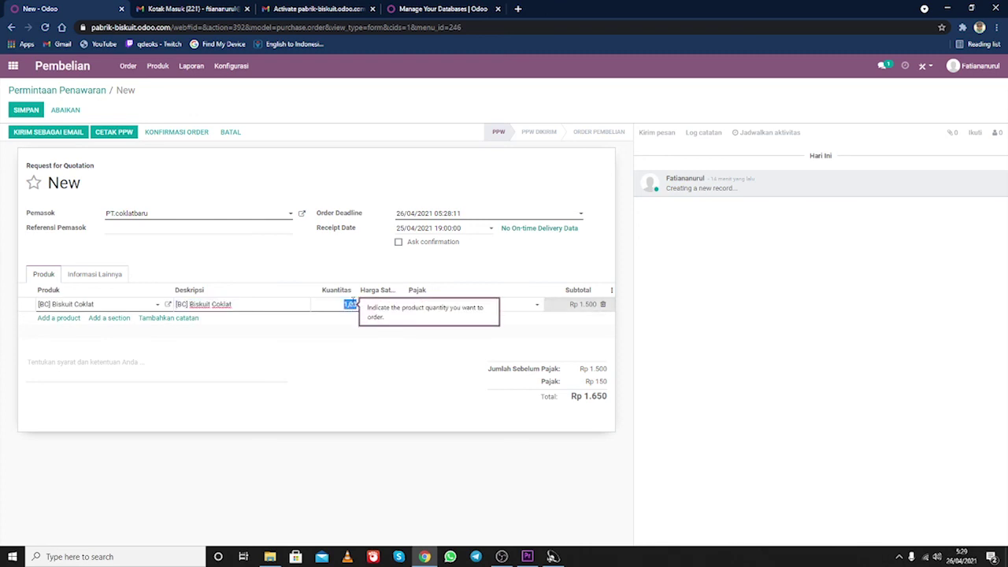
pyautogui.press('BackSpace')
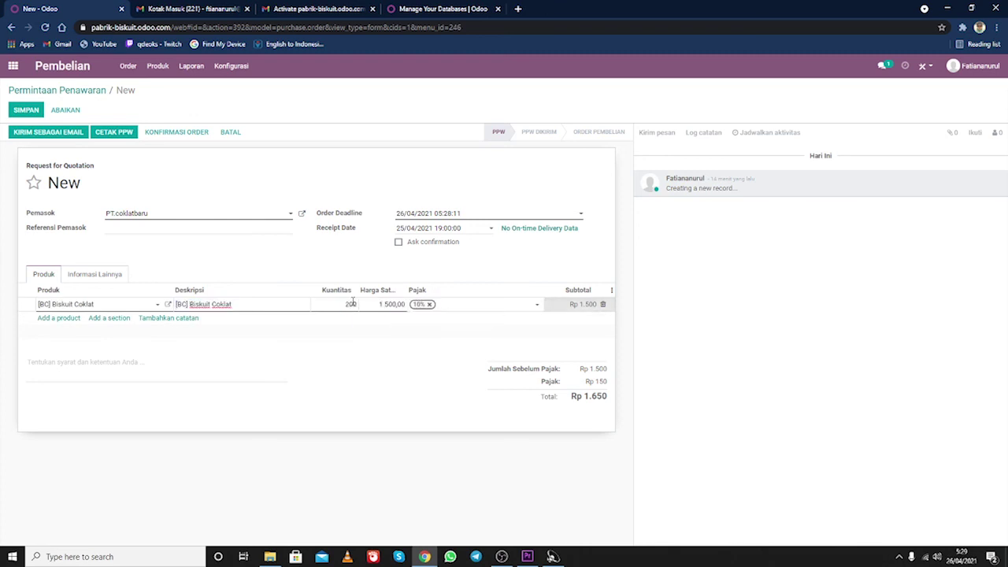
pyautogui.write('200')
pyautogui.click(418, 354)
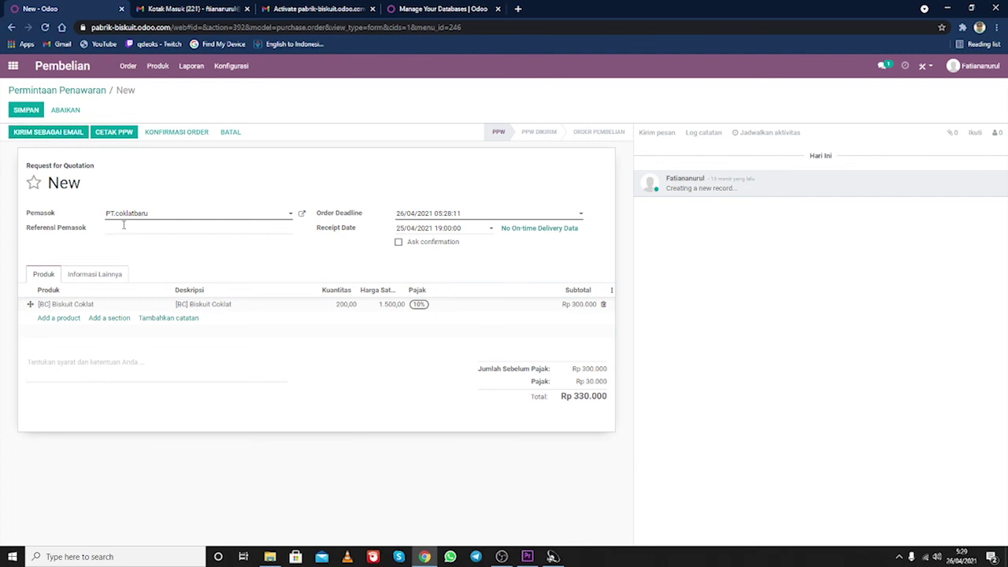
pyautogui.click(26, 109)
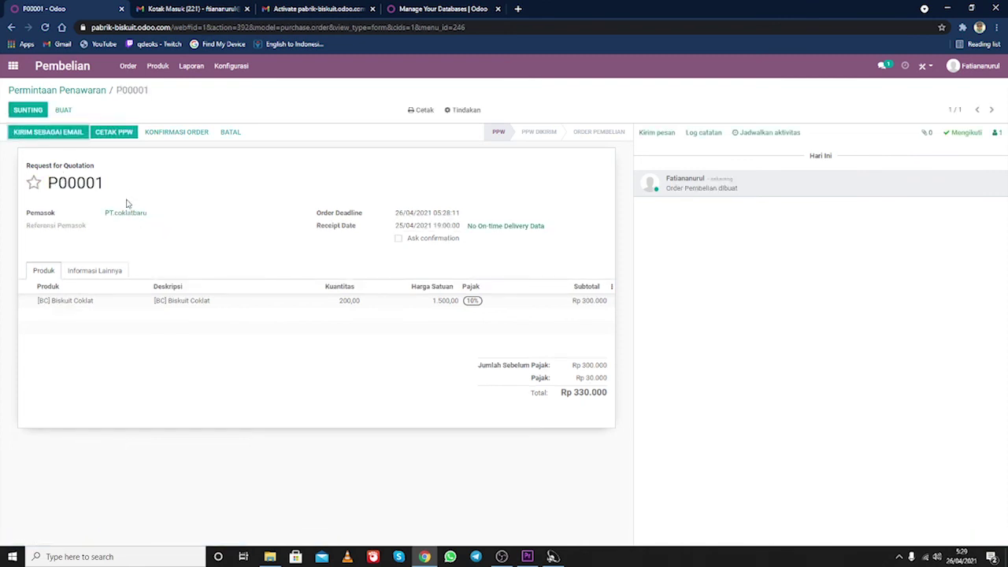
# View the vendor email draft for the quotation without sending it, and confirm the quotation as a purchase order
pyautogui.click(45, 134)
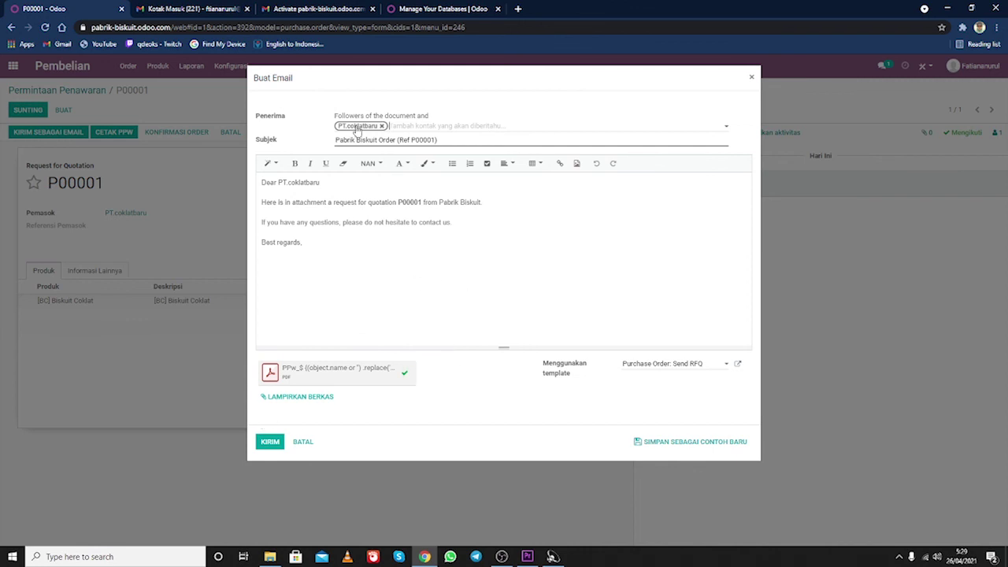
pyautogui.click(749, 79)
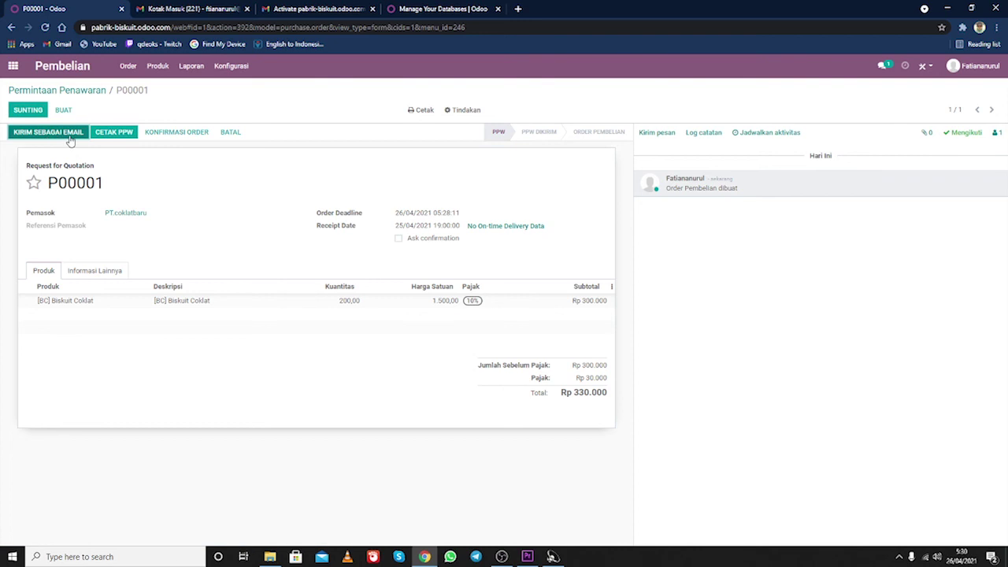
pyautogui.click(174, 134)
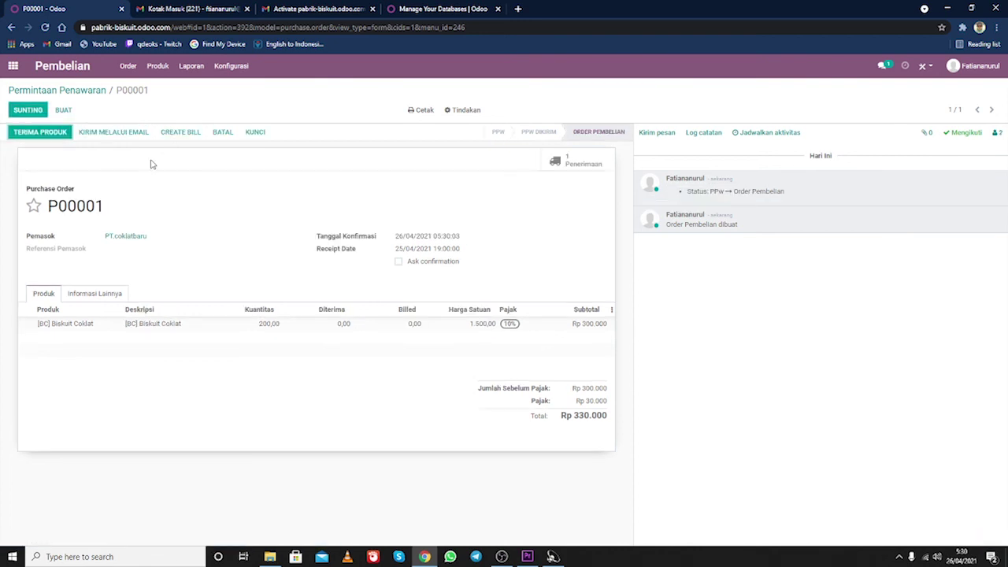
# Open the order's pending receipt from Stok Persediaan and validate it, applying the immediate transfer of all quantities
pyautogui.click(573, 163)
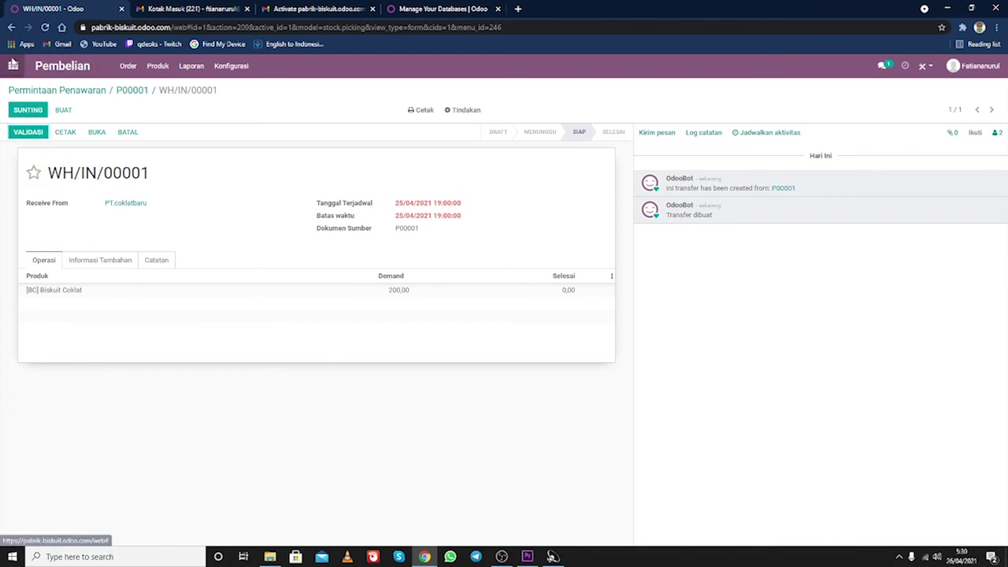
pyautogui.click(12, 65)
pyautogui.click(539, 180)
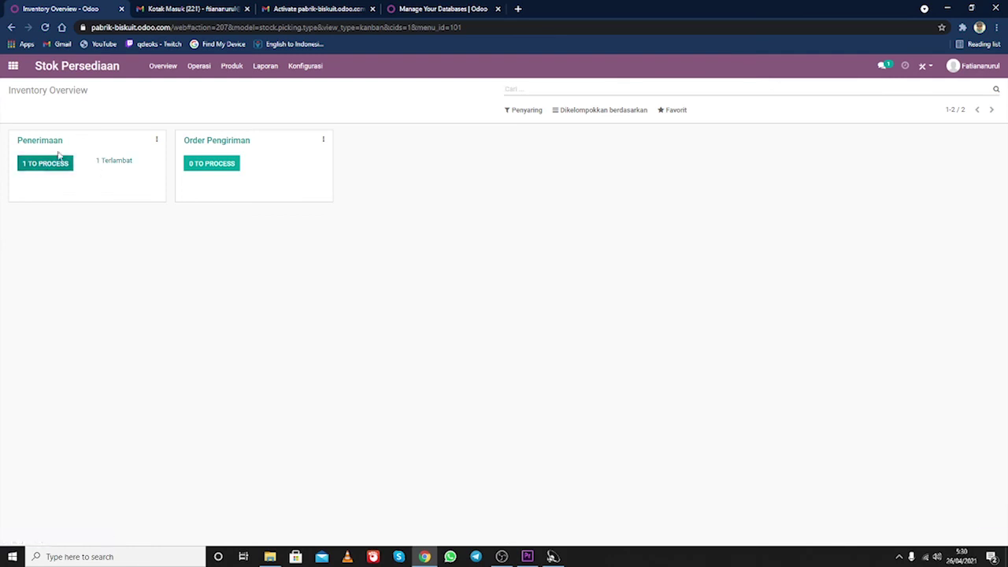
pyautogui.click(101, 168)
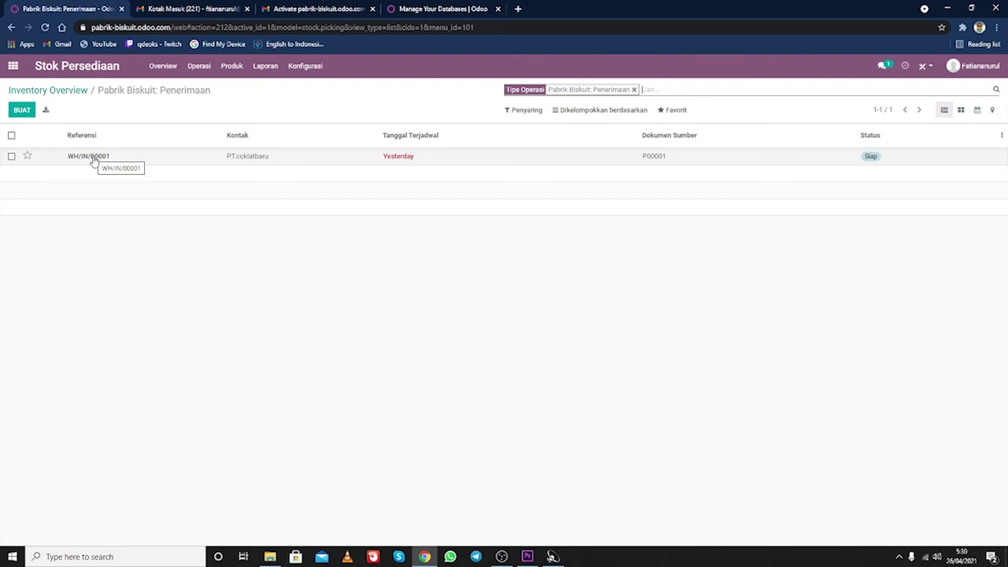
pyautogui.click(137, 159)
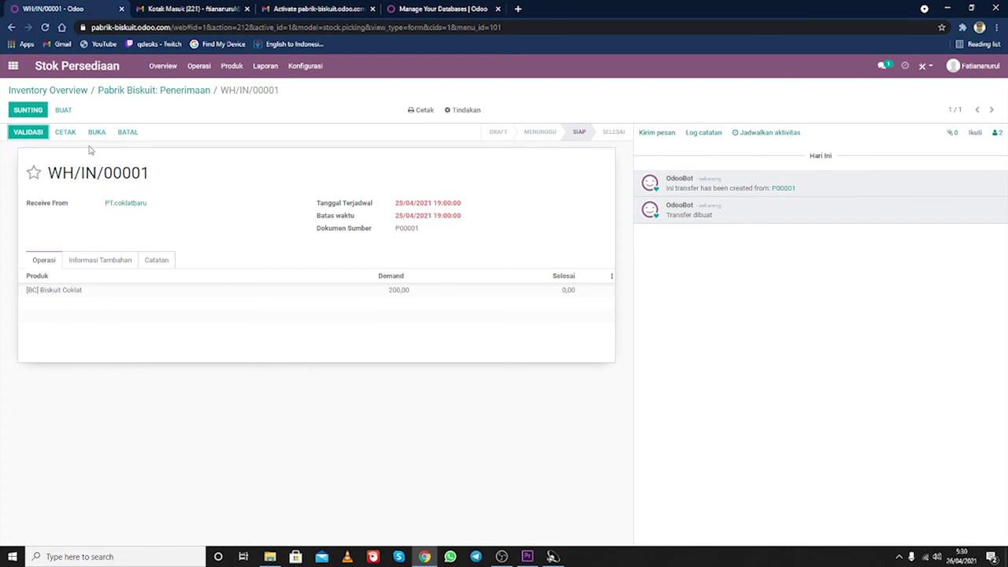
pyautogui.click(25, 133)
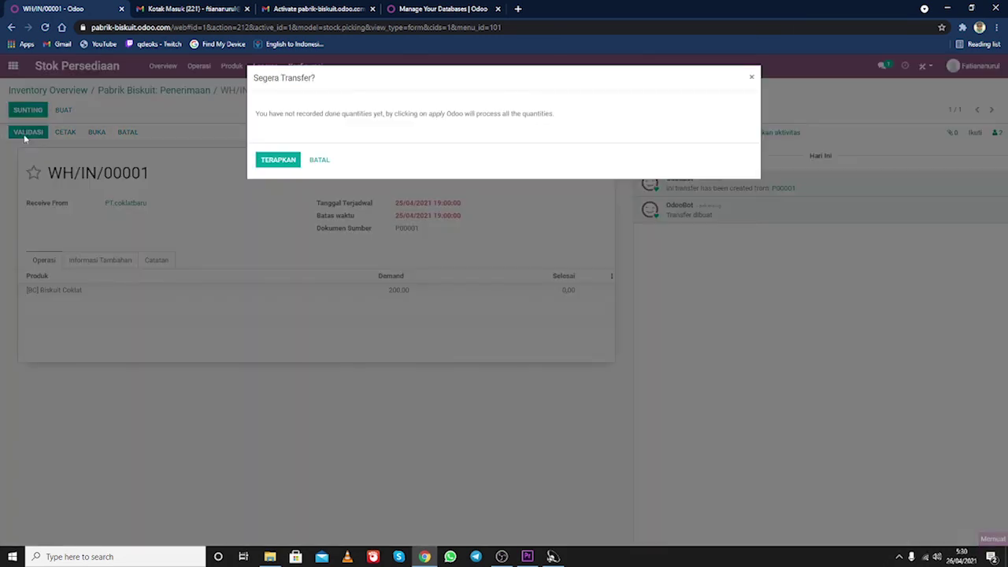
pyautogui.click(277, 160)
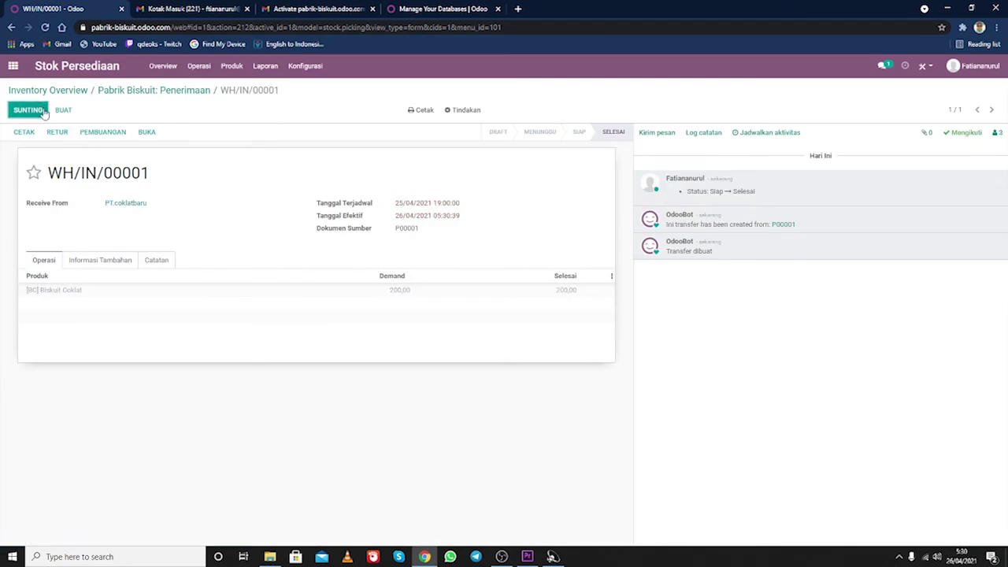
# Return to the PT.coklatbaru purchase order in Pembelian and create a vendor bill from it
pyautogui.click(82, 67)
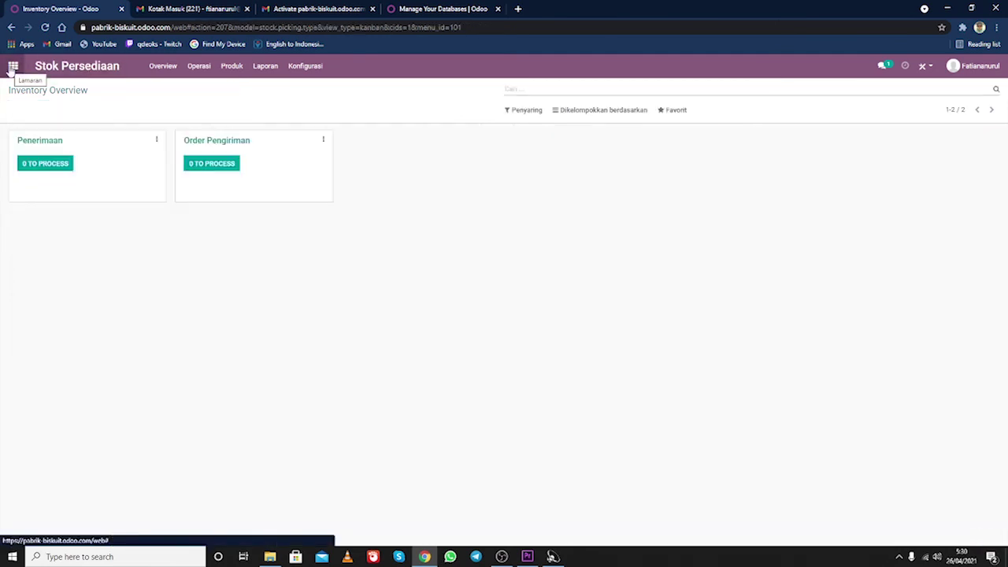
pyautogui.click(11, 67)
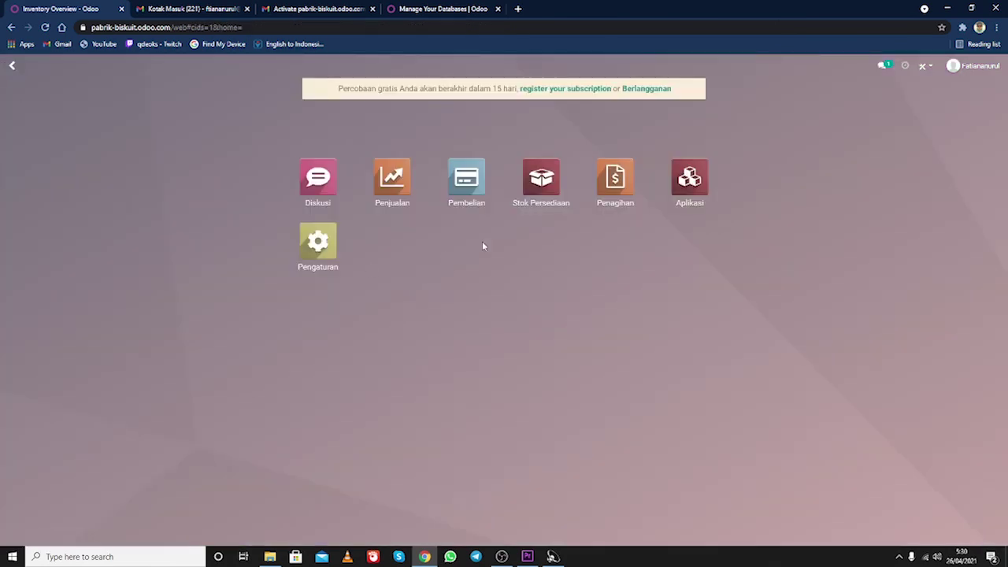
pyautogui.click(463, 188)
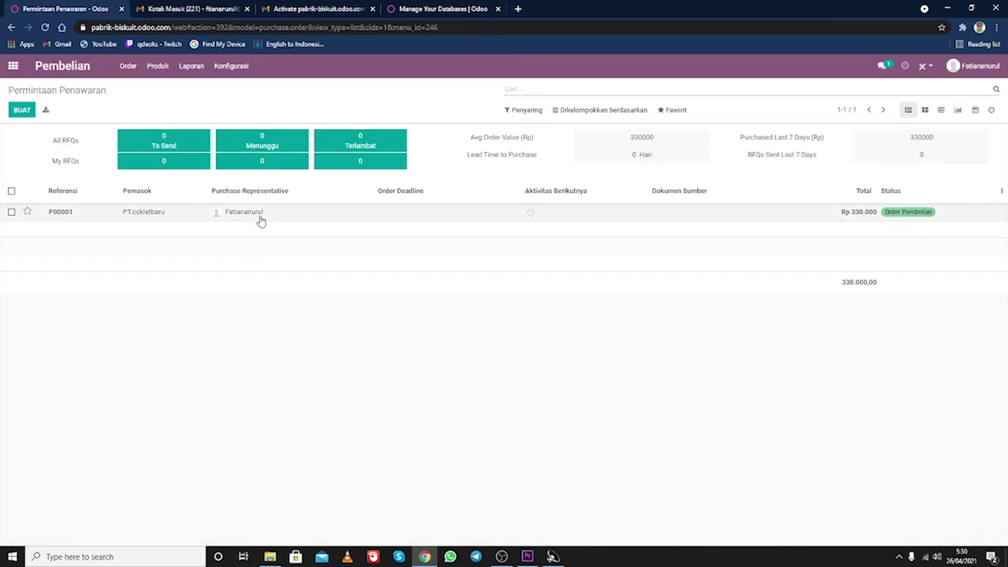
pyautogui.click(450, 223)
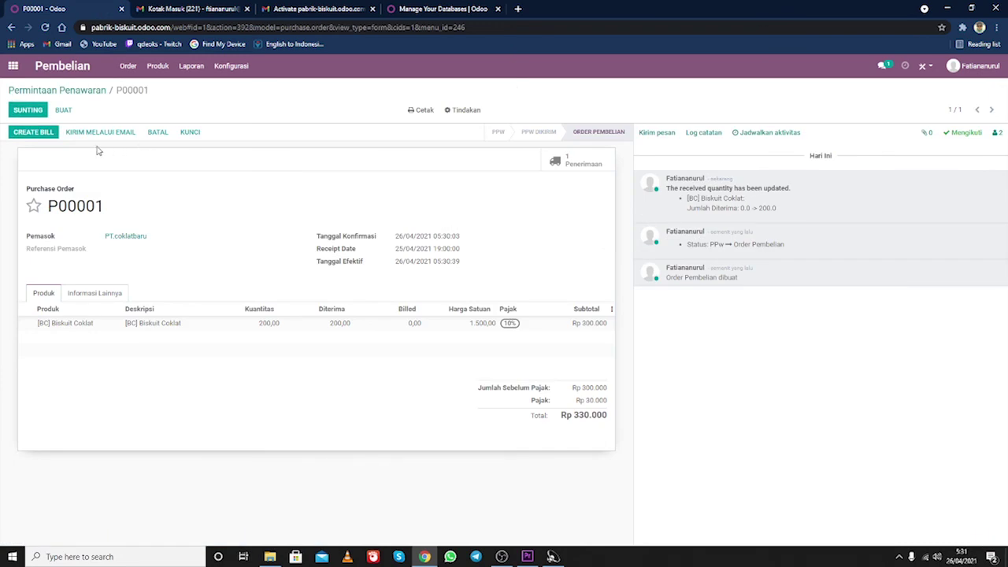
pyautogui.click(37, 134)
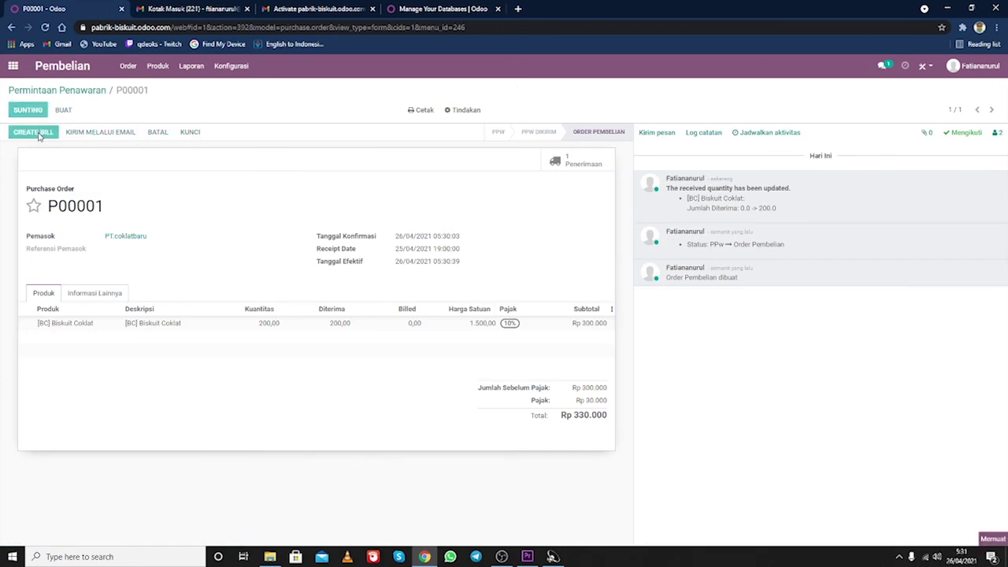
pyautogui.click(38, 134)
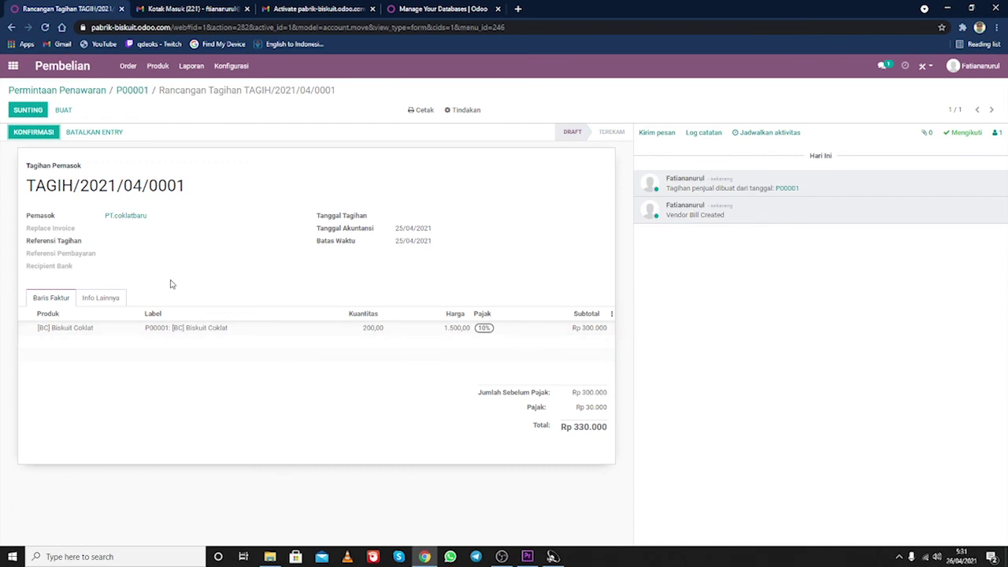
# Try to confirm the draft vendor bill without a bill date
pyautogui.click(39, 136)
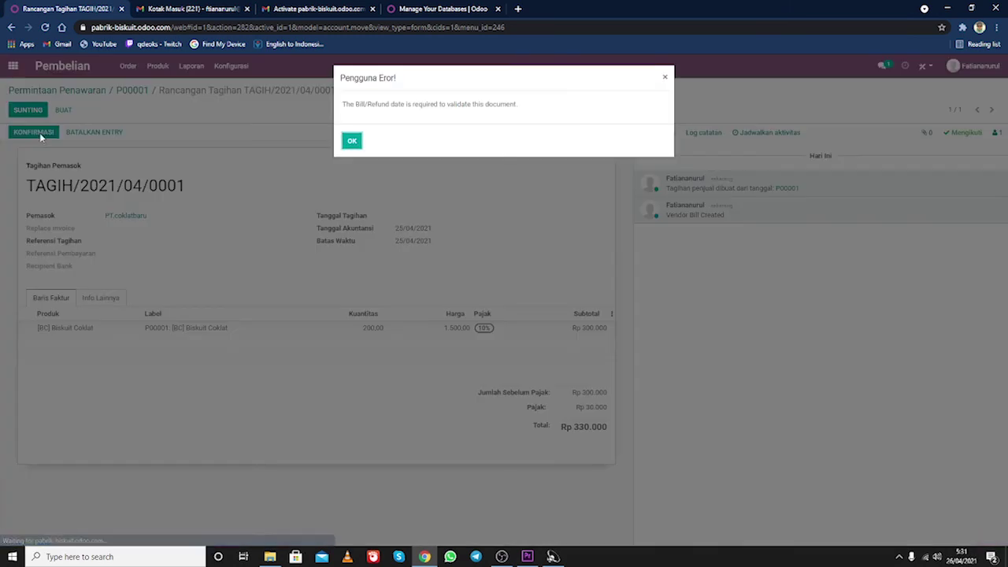
pyautogui.click(351, 142)
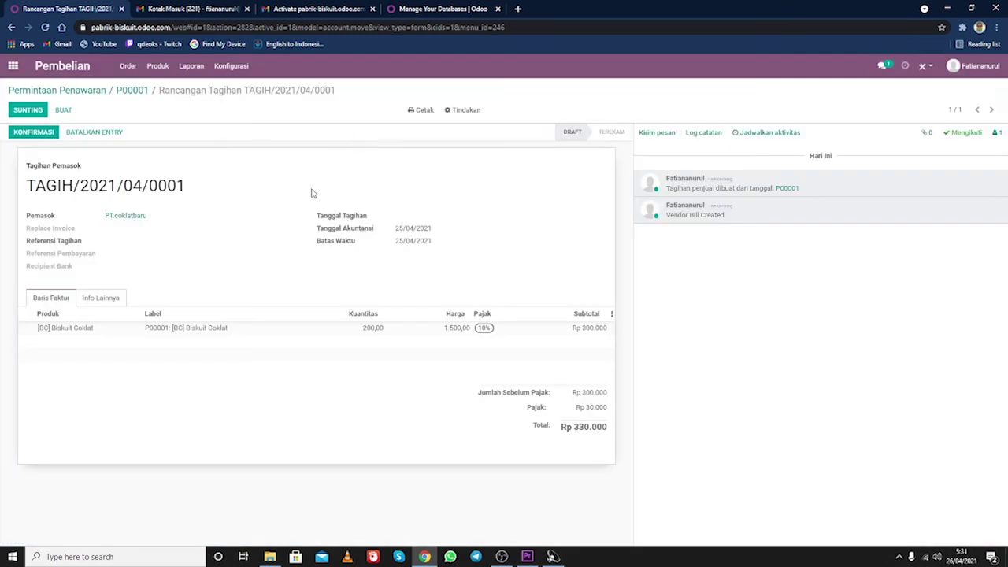
pyautogui.click(30, 136)
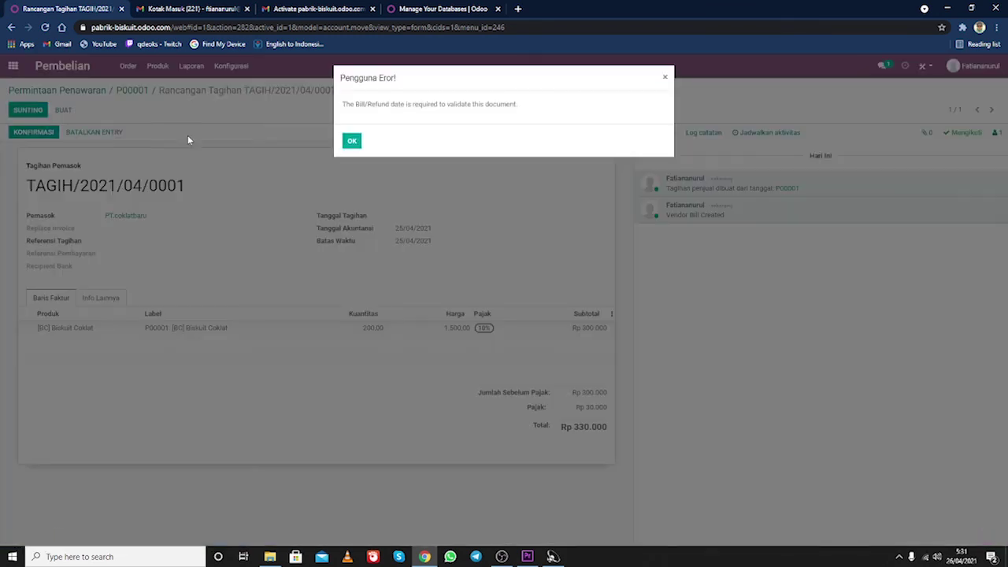
pyautogui.click(351, 142)
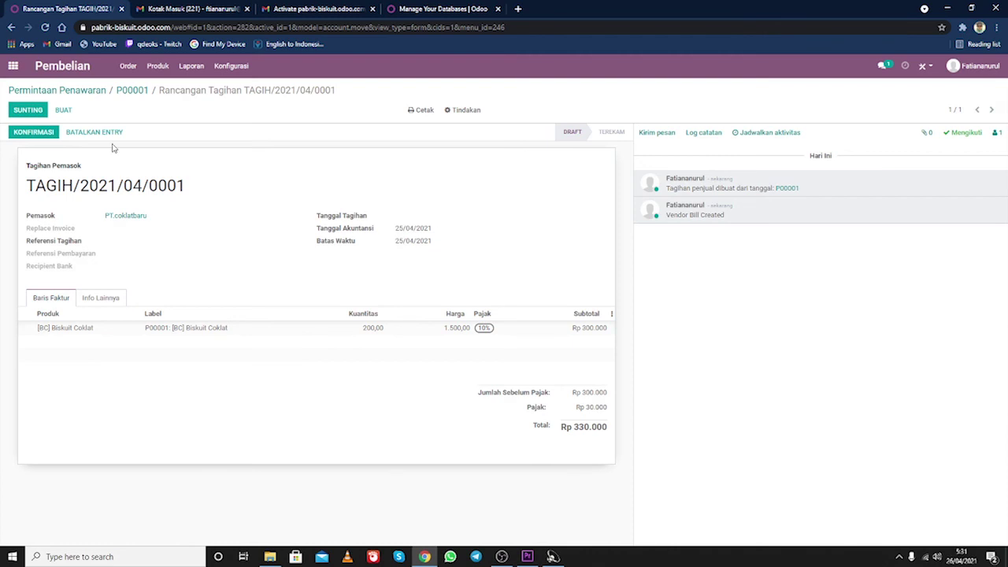
# Open the draft vendor bill for editing
pyautogui.click(27, 109)
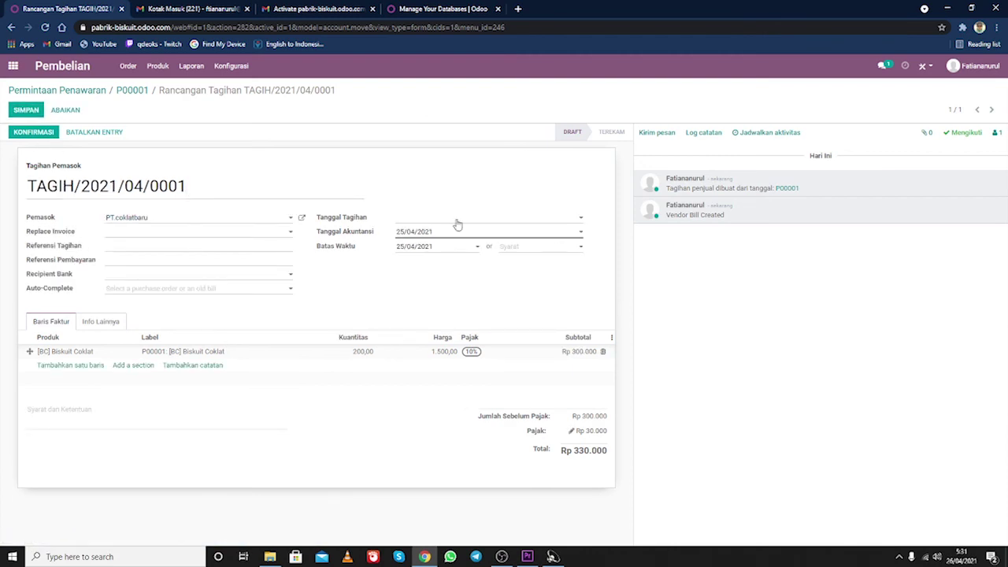